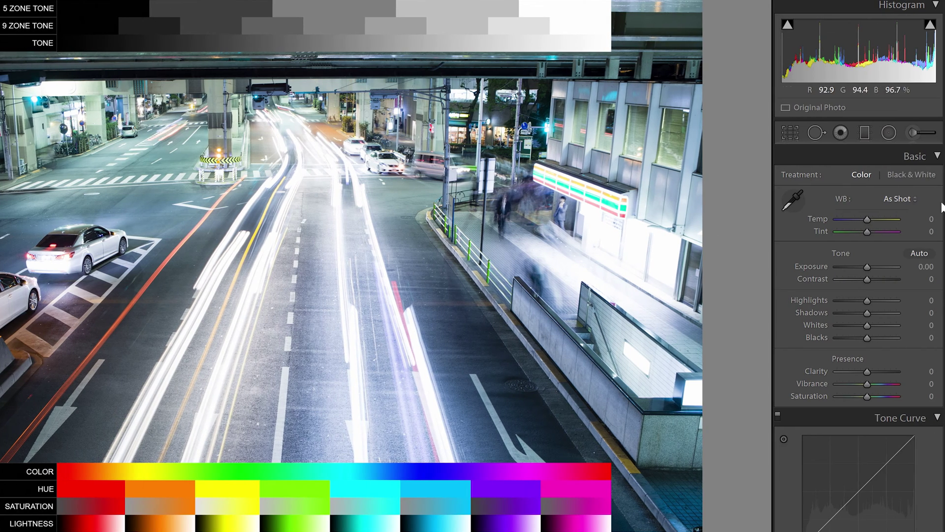
Step: Look over the develop settings from Basic down to Tone Curve and Split Toning
{"action": "scroll", "coordinate": [859, 334], "scroll_direction": "down", "scroll_amount": 4}
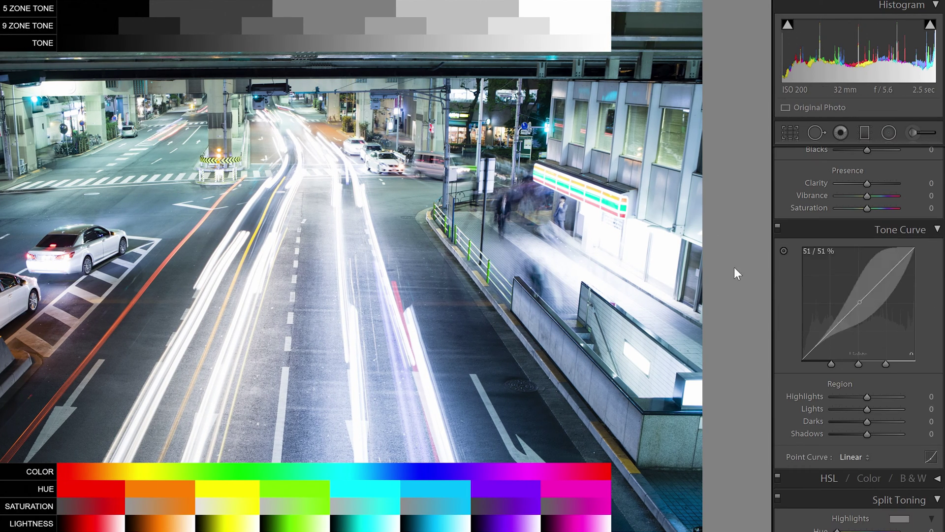
{"action": "scroll", "coordinate": [859, 335], "scroll_direction": "down", "scroll_amount": 2}
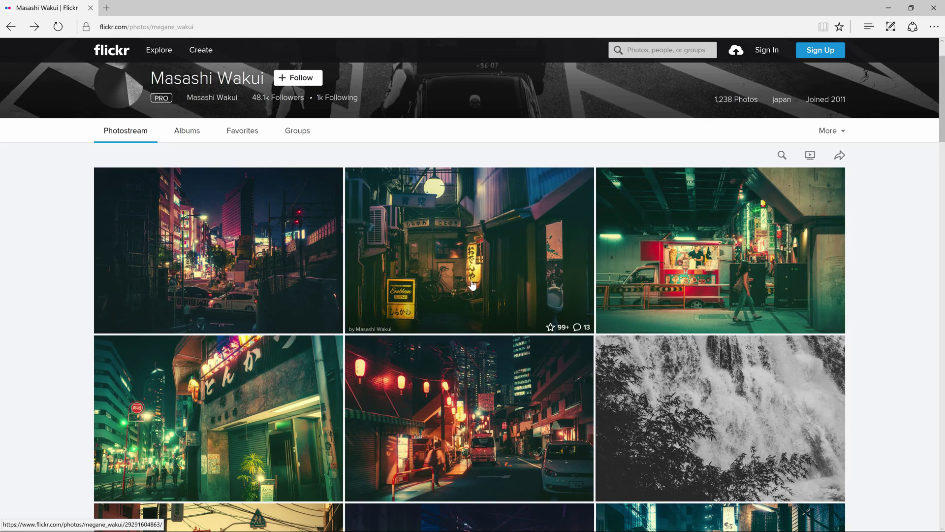
Step: Switch to the browser and look through the photographer's Flickr photostream to study the color and tone style of the night street photos
{"action": "scroll", "coordinate": [468, 289], "scroll_direction": "down", "scroll_amount": 10}
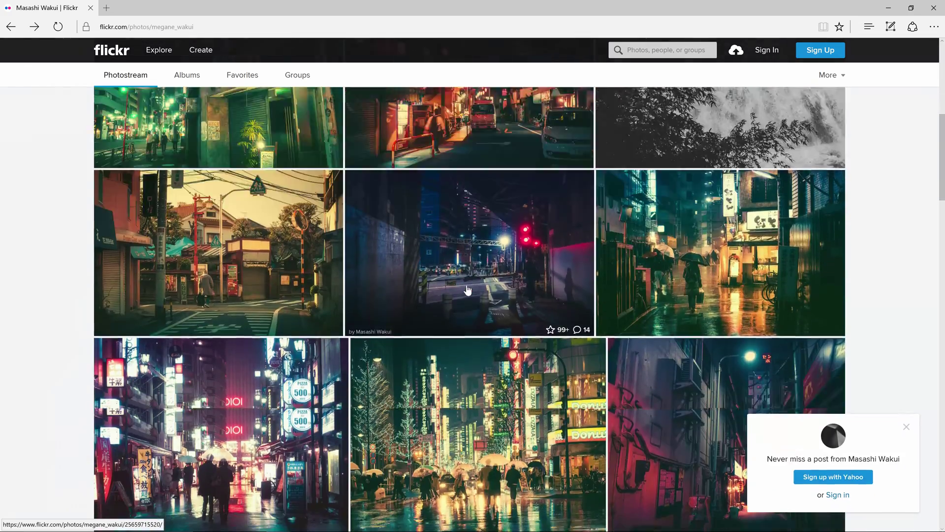
{"action": "scroll", "coordinate": [468, 289], "scroll_direction": "down", "scroll_amount": 10}
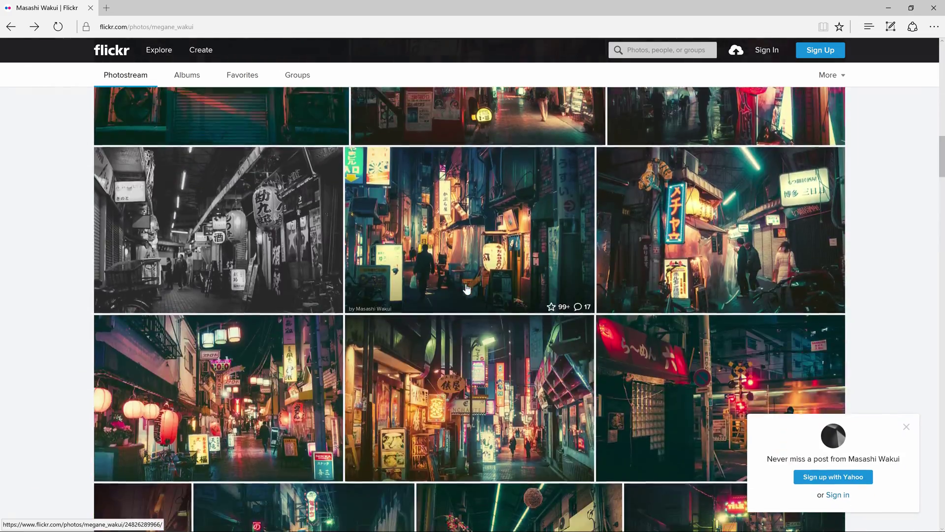
{"action": "scroll", "coordinate": [467, 289], "scroll_direction": "down", "scroll_amount": 10}
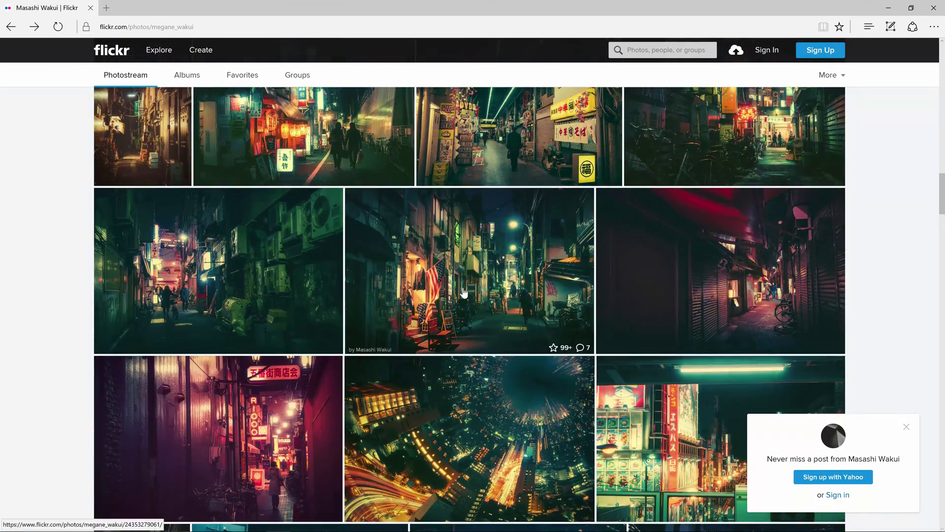
{"action": "scroll", "coordinate": [464, 294], "scroll_direction": "down", "scroll_amount": 8}
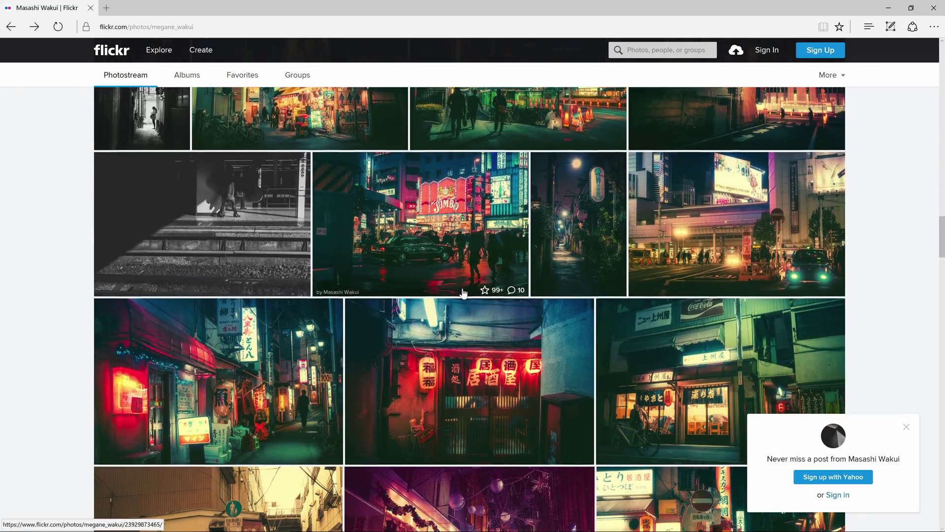
{"action": "scroll", "coordinate": [464, 294], "scroll_direction": "down", "scroll_amount": 5}
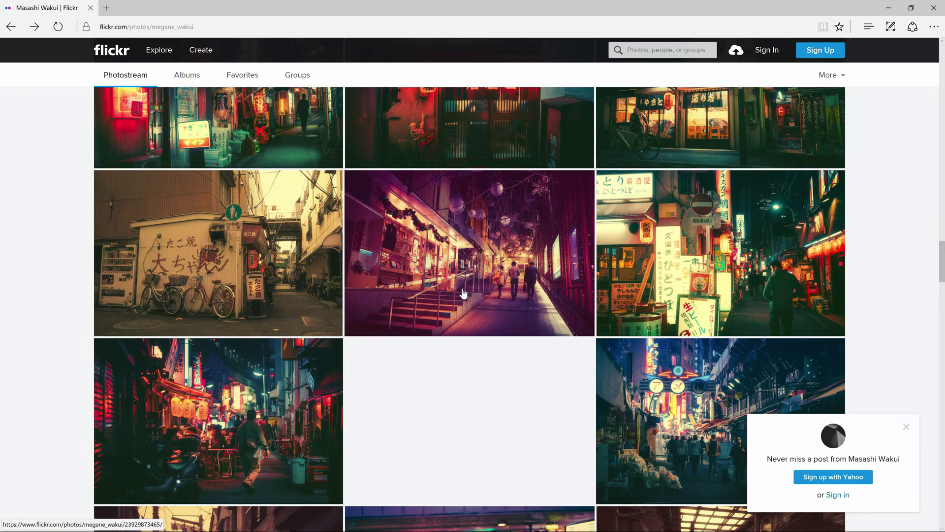
{"action": "scroll", "coordinate": [464, 294], "scroll_direction": "down", "scroll_amount": 10}
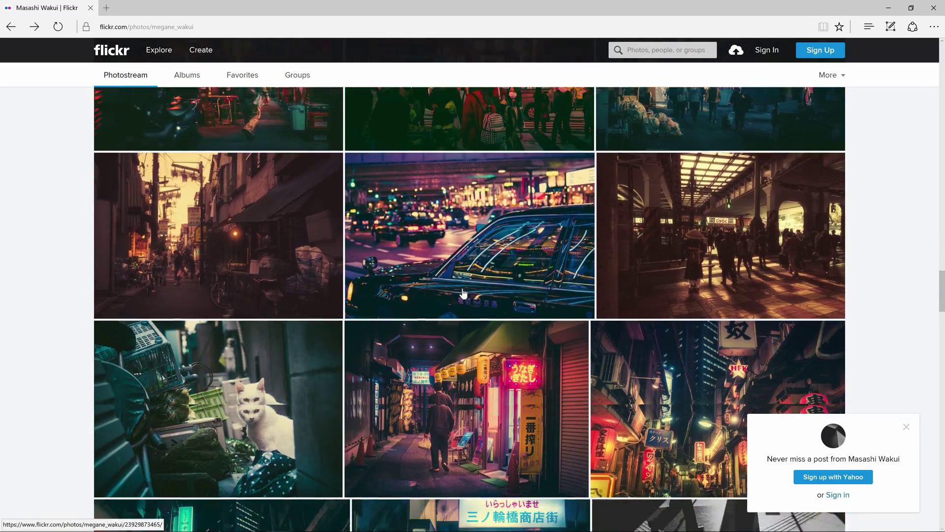
{"action": "scroll", "coordinate": [463, 294], "scroll_direction": "down", "scroll_amount": 6}
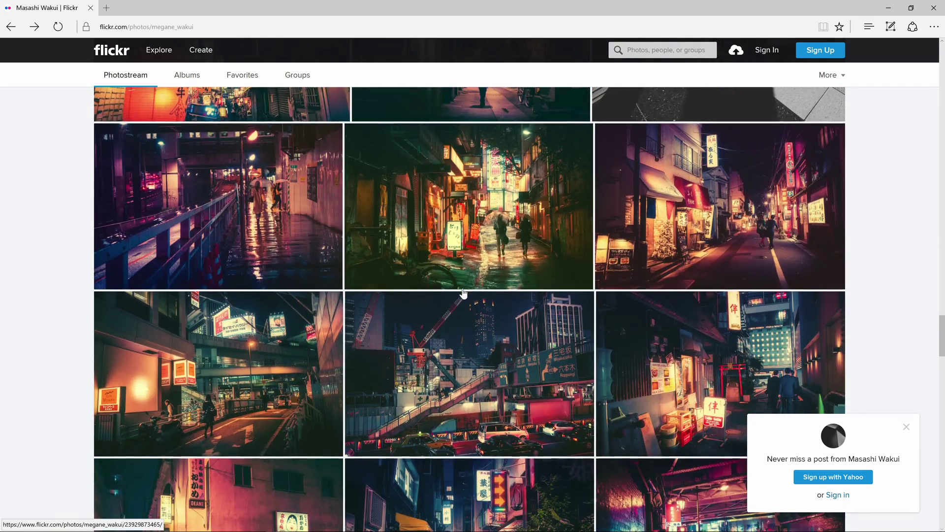
{"action": "scroll", "coordinate": [463, 294], "scroll_direction": "down", "scroll_amount": 1}
{"action": "scroll", "coordinate": [464, 294], "scroll_direction": "down", "scroll_amount": 5}
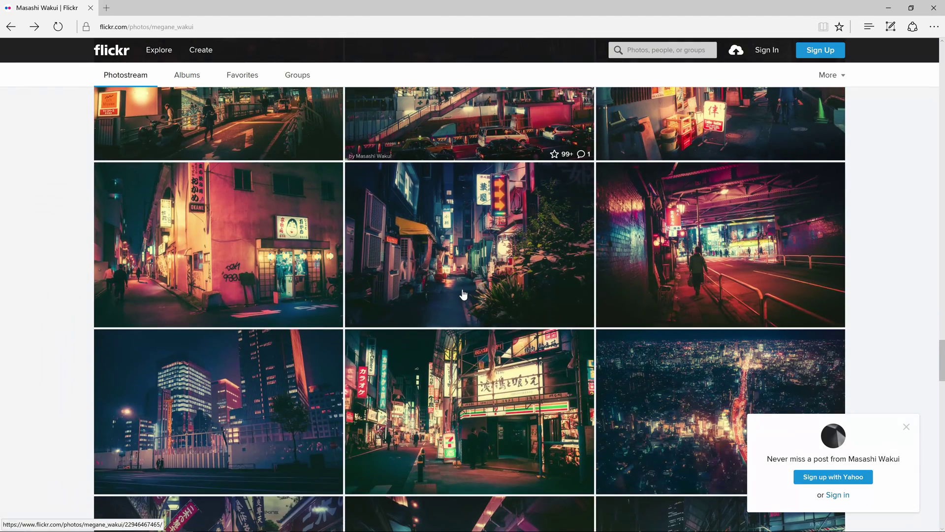
{"action": "scroll", "coordinate": [464, 294], "scroll_direction": "down", "scroll_amount": 4}
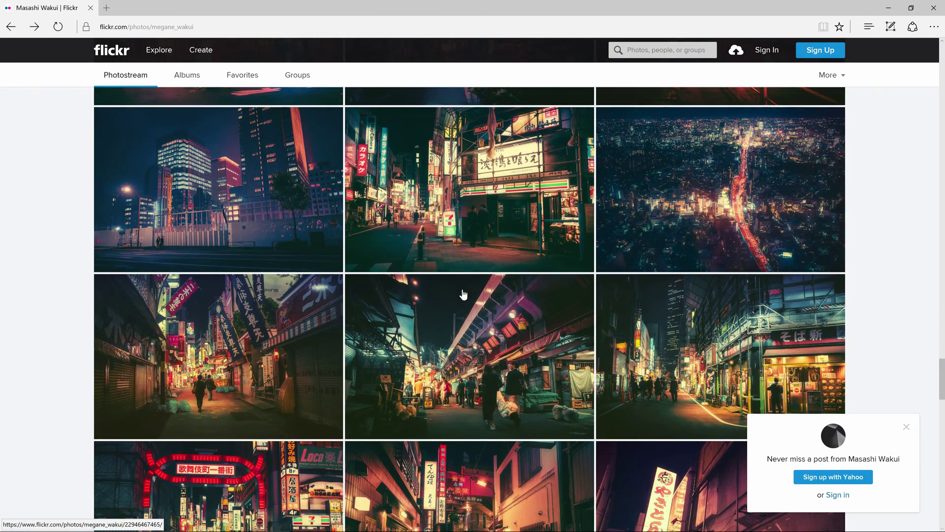
{"action": "scroll", "coordinate": [464, 294], "scroll_direction": "down", "scroll_amount": 11}
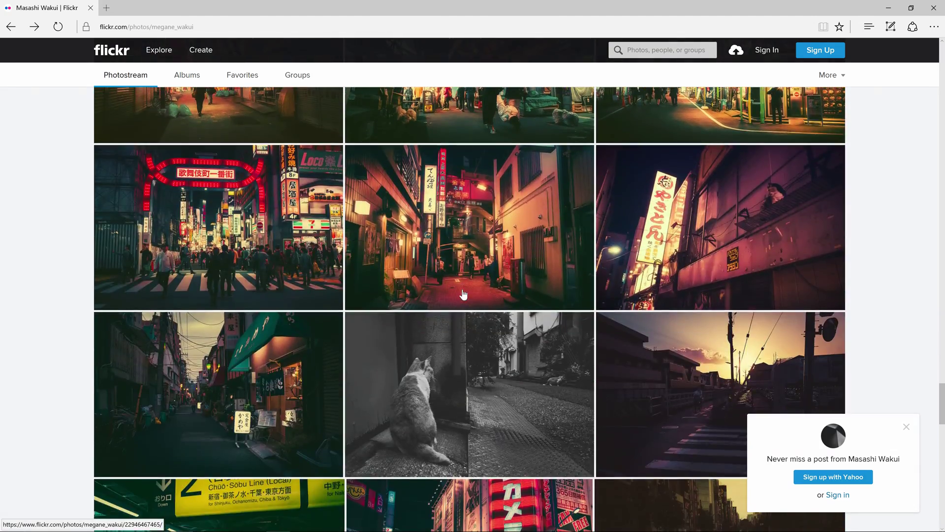
{"action": "scroll", "coordinate": [464, 294], "scroll_direction": "down", "scroll_amount": 5}
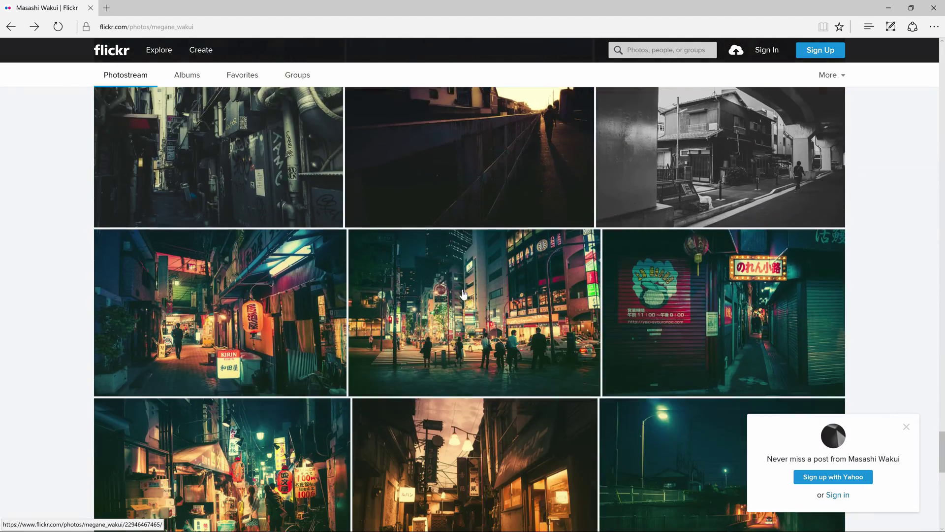
{"action": "scroll", "coordinate": [464, 294], "scroll_direction": "down", "scroll_amount": 4}
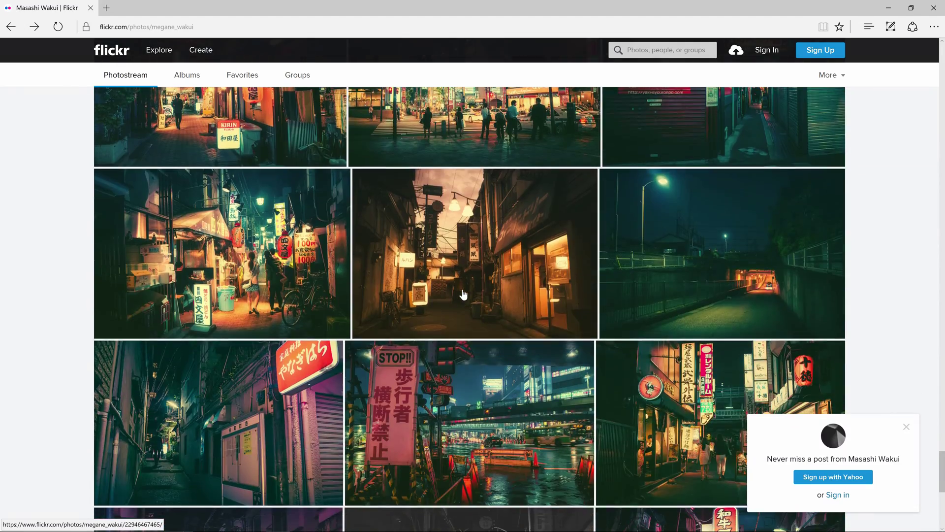
{"action": "scroll", "coordinate": [464, 294], "scroll_direction": "down", "scroll_amount": 5}
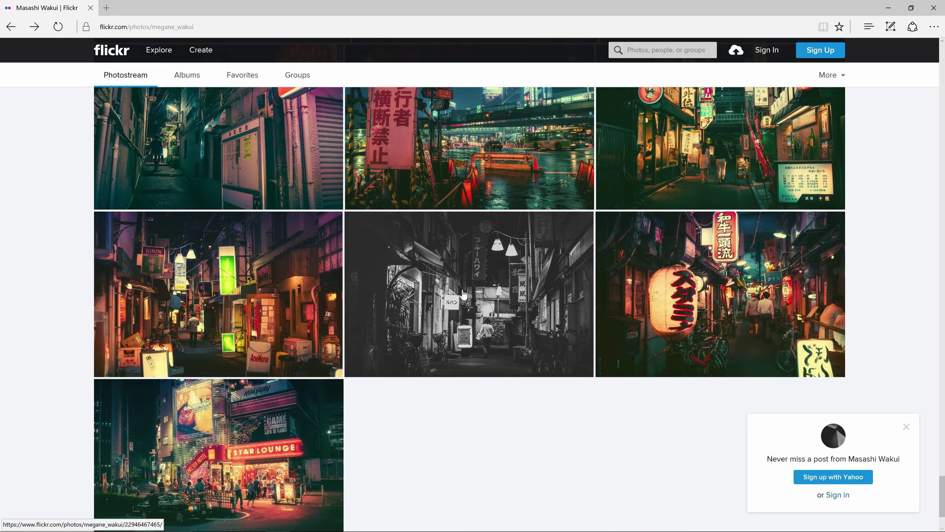
{"action": "scroll", "coordinate": [463, 294], "scroll_direction": "down", "scroll_amount": 2}
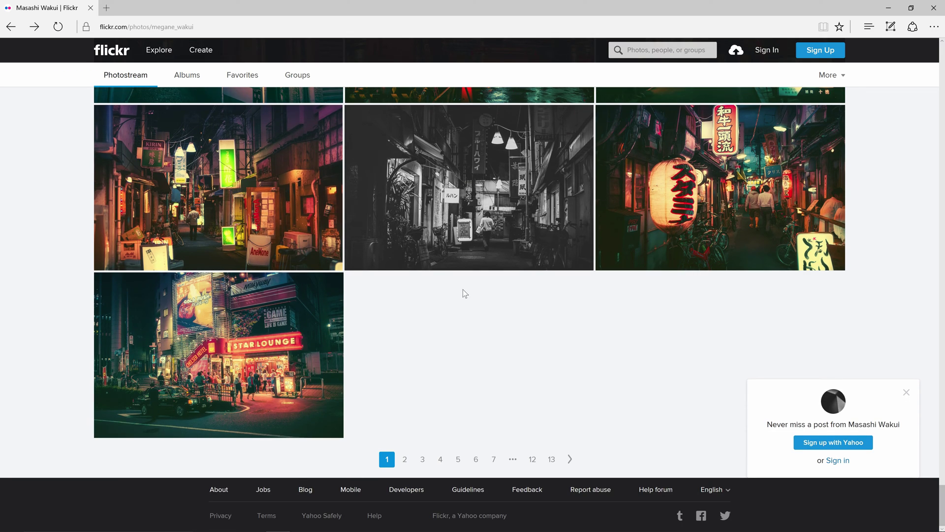
{"action": "scroll", "coordinate": [521, 301], "scroll_direction": "up", "scroll_amount": 20}
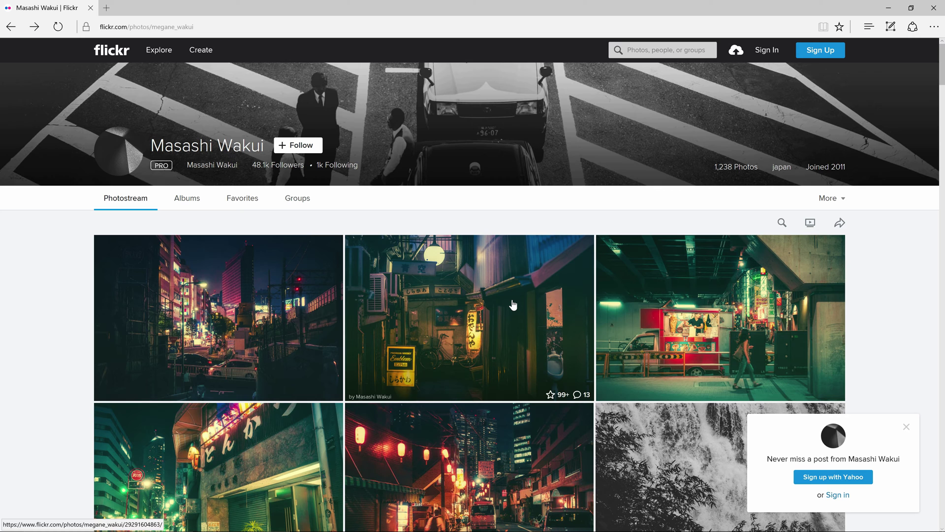
Step: Open the first night city photo in the photostream and enlarge it to examine its shadows and color tones
{"action": "left_click", "coordinate": [292, 307]}
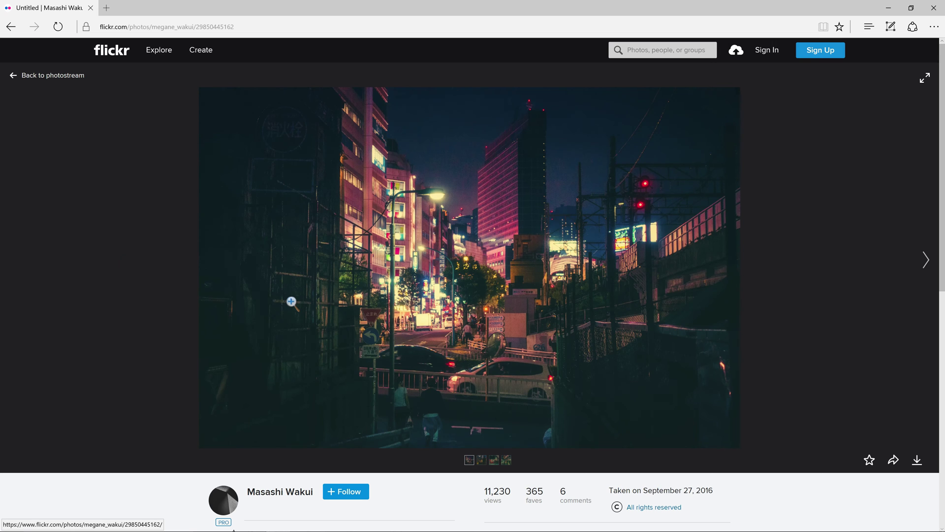
{"action": "left_click", "coordinate": [291, 301]}
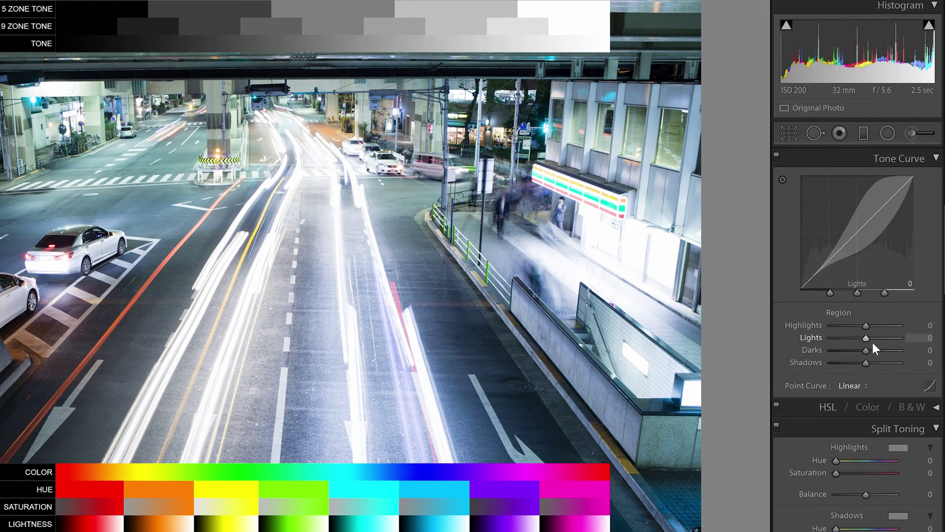
Step: Switch back to Lightroom and change the Tone Curve from region sliders to point curve editing on the RGB channel
{"action": "mouse_move", "coordinate": [866, 338]}
{"action": "left_mouse_down"}
{"action": "mouse_move", "coordinate": [908, 334]}
{"action": "mouse_move", "coordinate": [809, 345]}
{"action": "mouse_move", "coordinate": [872, 340]}
{"action": "left_mouse_up"}
{"action": "key", "text": "ctrl+z"}
{"action": "left_click", "coordinate": [929, 385]}
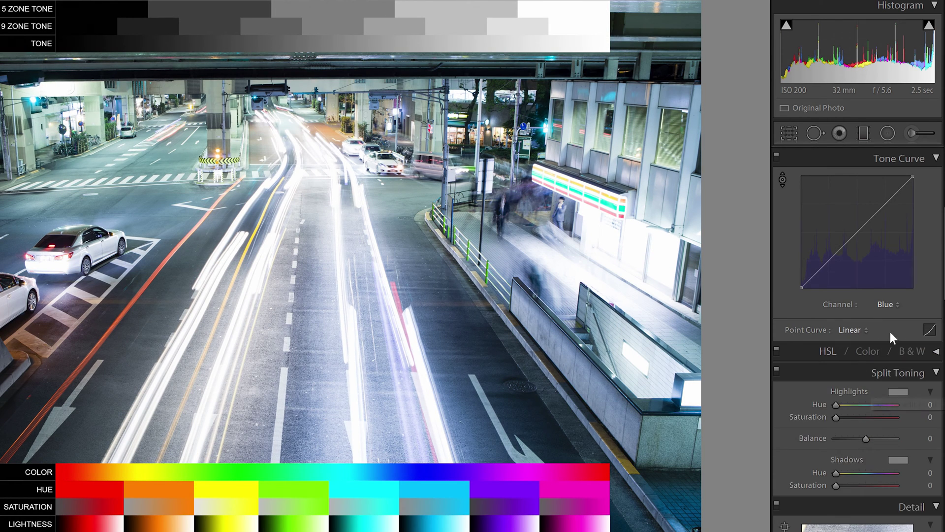
{"action": "left_click", "coordinate": [886, 304]}
{"action": "left_click", "coordinate": [881, 316]}
Step: Undo the trial bend of the RGB curve and activate the Tone Curve's on-image targeted adjustment tool
{"action": "left_click_drag", "start_coordinate": [852, 229], "coordinate": [851, 206]}
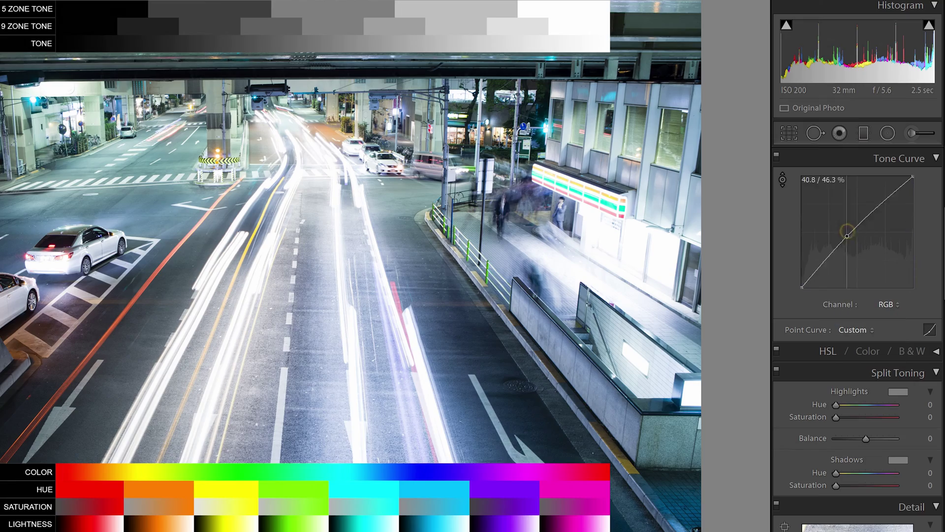
{"action": "key", "text": "ctrl+z"}
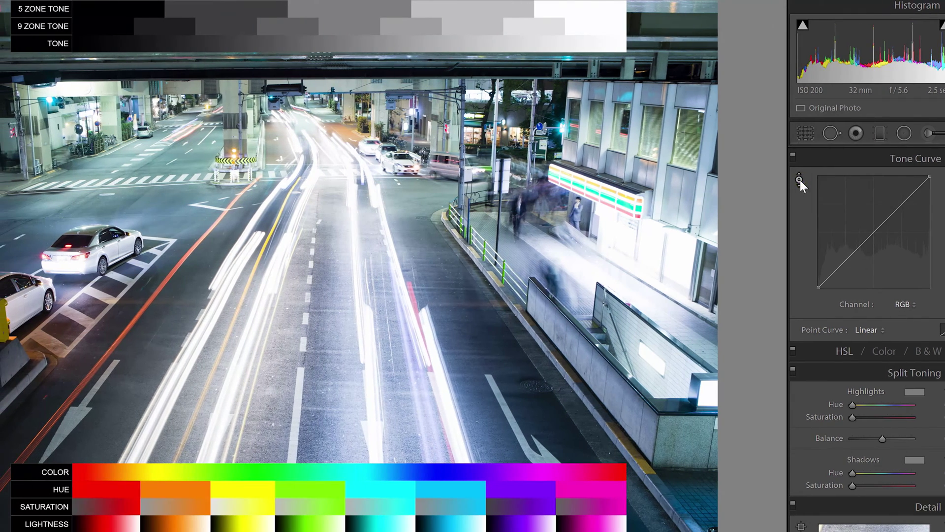
{"action": "left_click", "coordinate": [799, 180]}
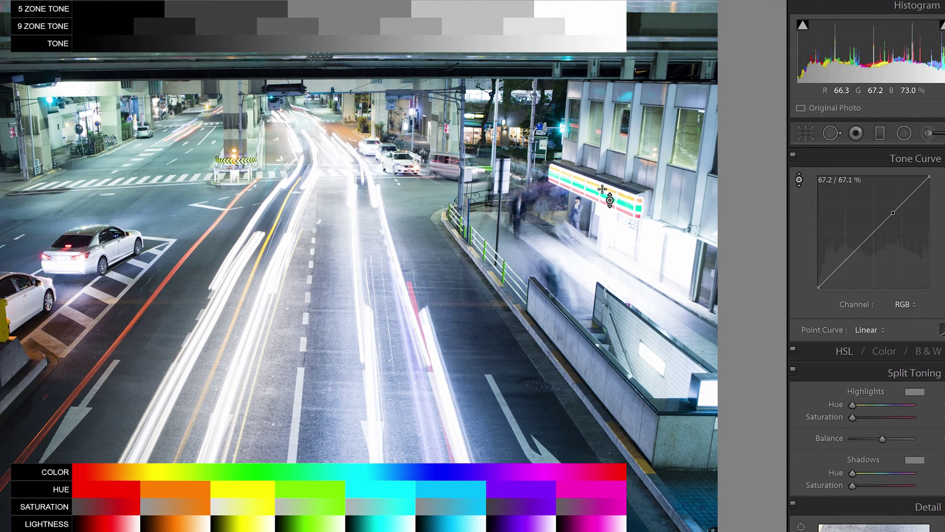
{"action": "mouse_move", "coordinate": [412, 251]}
{"action": "left_mouse_down"}
{"action": "mouse_move", "coordinate": [412, 234]}
{"action": "mouse_move", "coordinate": [412, 301]}
{"action": "mouse_move", "coordinate": [416, 255]}
{"action": "left_mouse_up"}
{"action": "key", "text": "ctrl+z"}
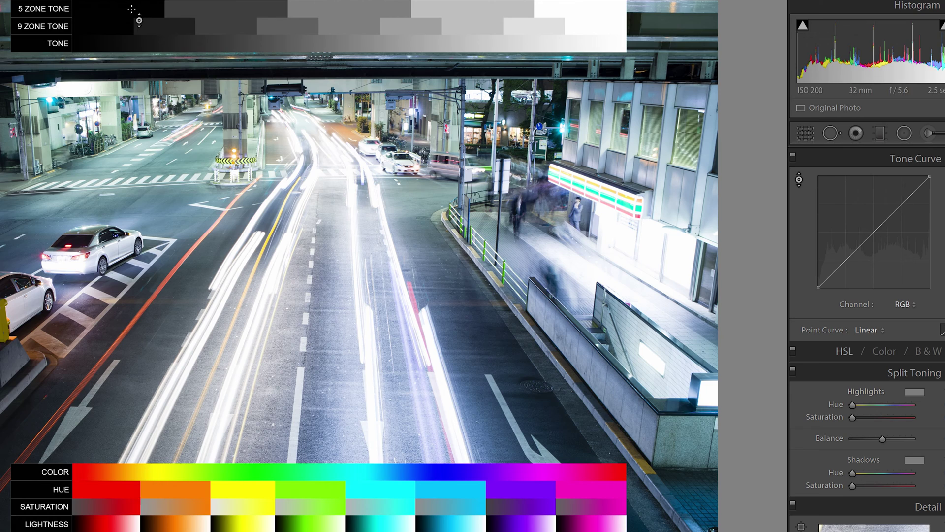
{"action": "key", "text": "ctrl+z"}
{"action": "key", "text": "ctrl+y"}
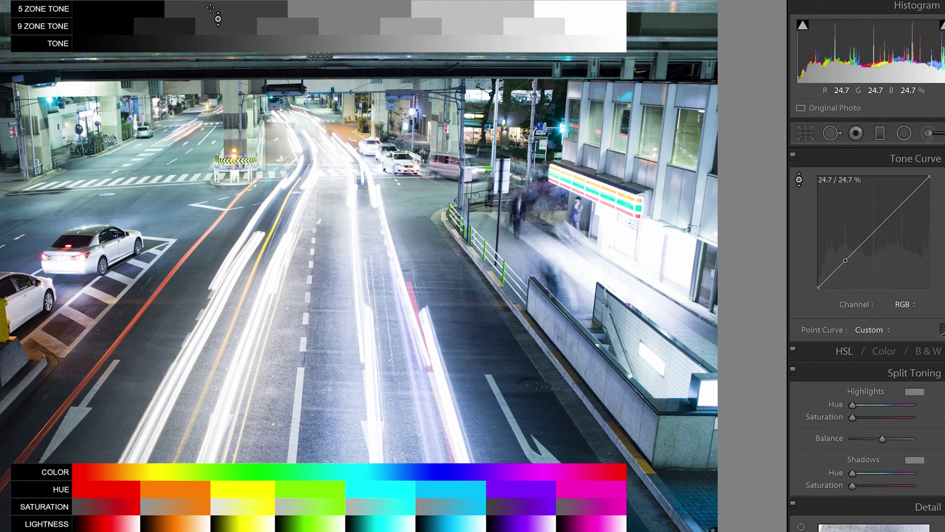
{"action": "key", "text": "ctrl+z"}
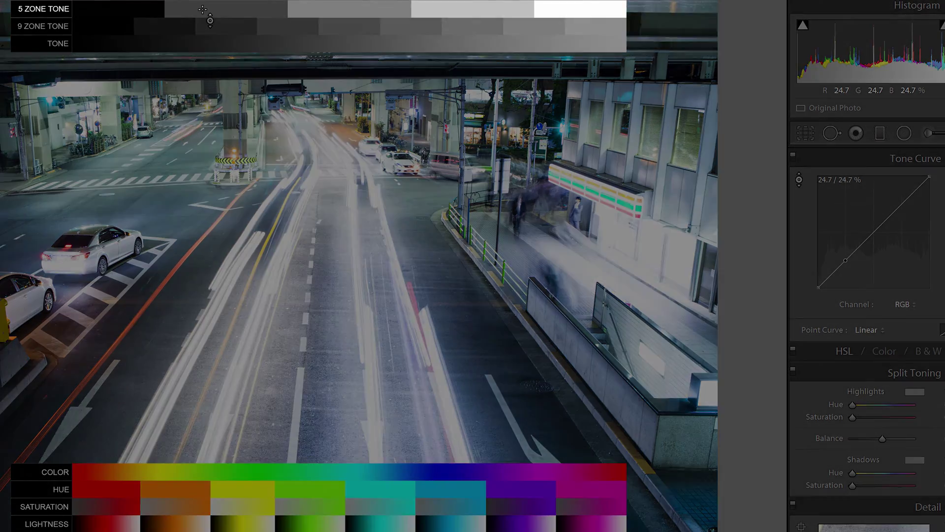
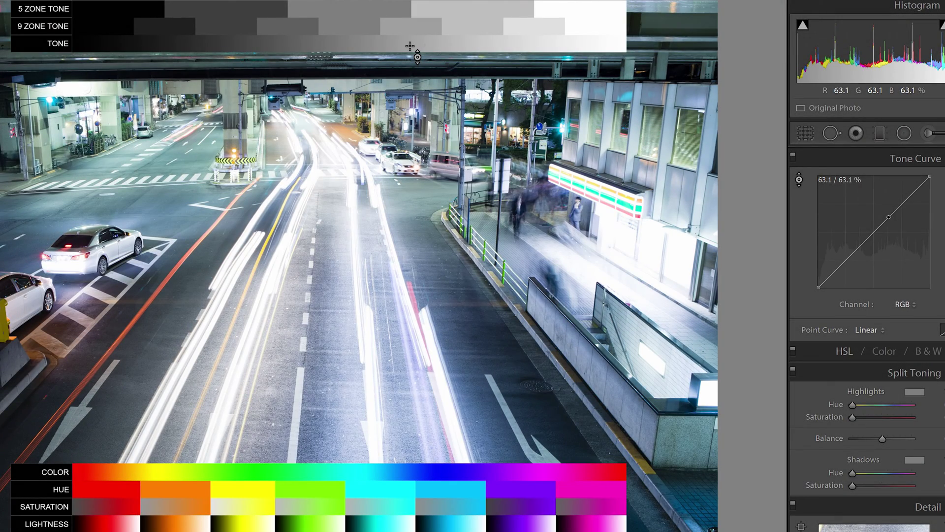
Step: Shape the RGB curve into a faded S with lifted blacks, whites at 88.6%, darker shadows at 24.7% and lights at 74.9% raised to 75.7%
{"action": "left_click_drag", "start_coordinate": [276, 44], "coordinate": [277, 27]}
{"action": "left_click_drag", "start_coordinate": [599, 21], "coordinate": [599, 32]}
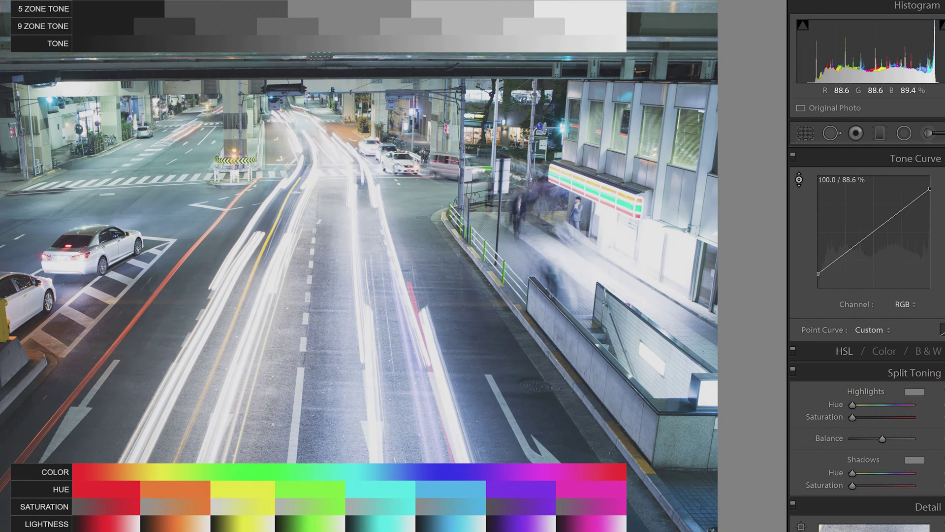
{"action": "left_click_drag", "start_coordinate": [257, 7], "coordinate": [257, 13]}
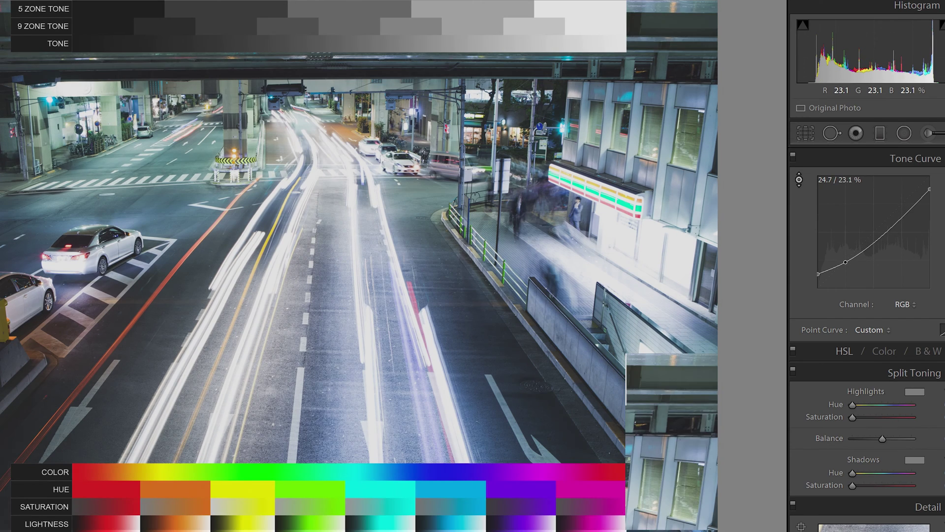
{"action": "left_click_drag", "start_coordinate": [478, 18], "coordinate": [479, 11]}
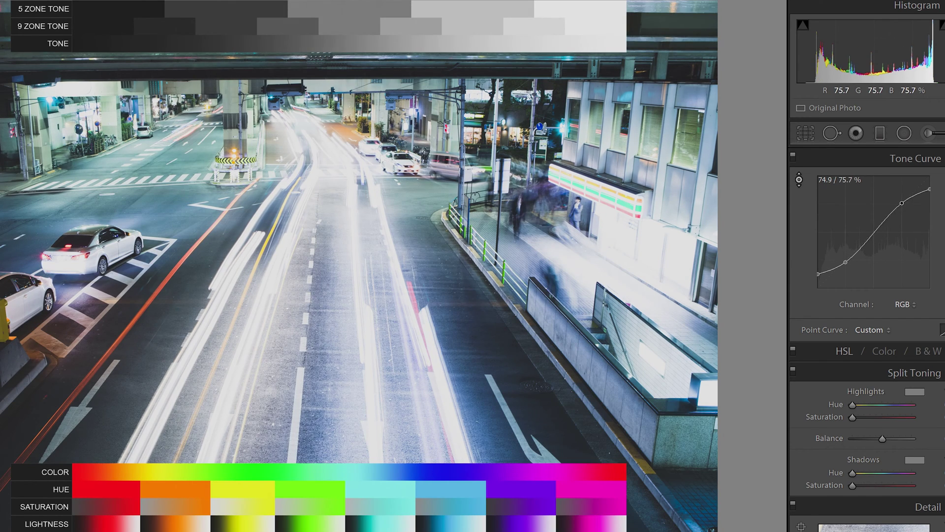
{"action": "left_click_drag", "start_coordinate": [190, 13], "coordinate": [196, 5]}
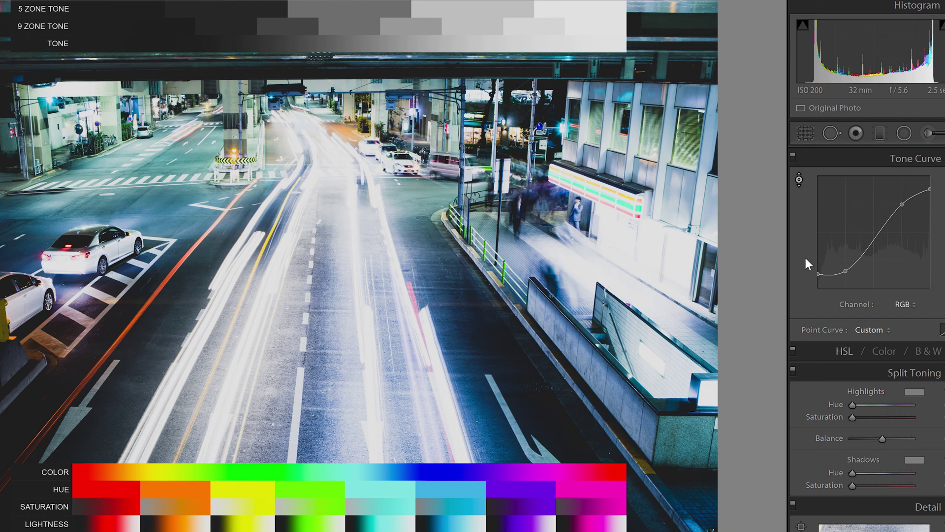
Step: On the Blue channel curve, lift the black point to tint the shadows blue and anchor the midtones on the diagonal
{"action": "left_click", "coordinate": [902, 305]}
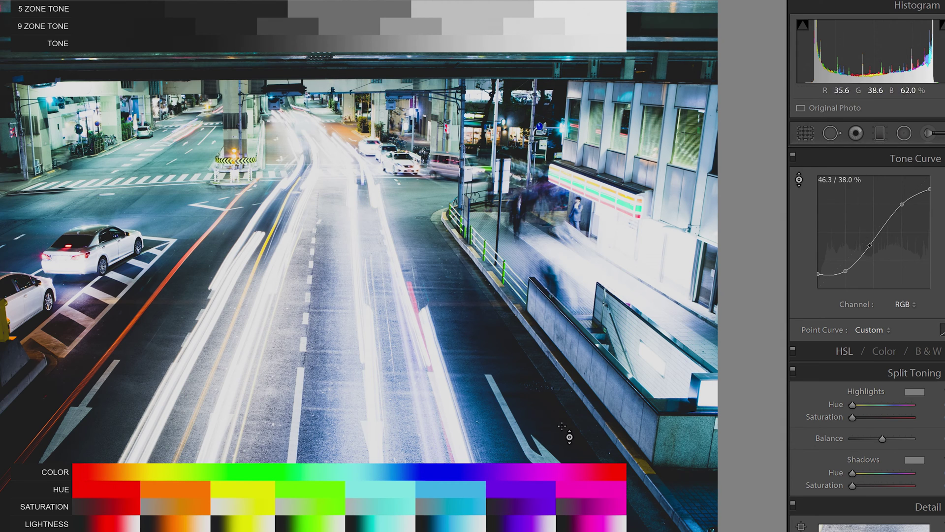
{"action": "left_click", "coordinate": [904, 305]}
{"action": "left_click", "coordinate": [894, 358]}
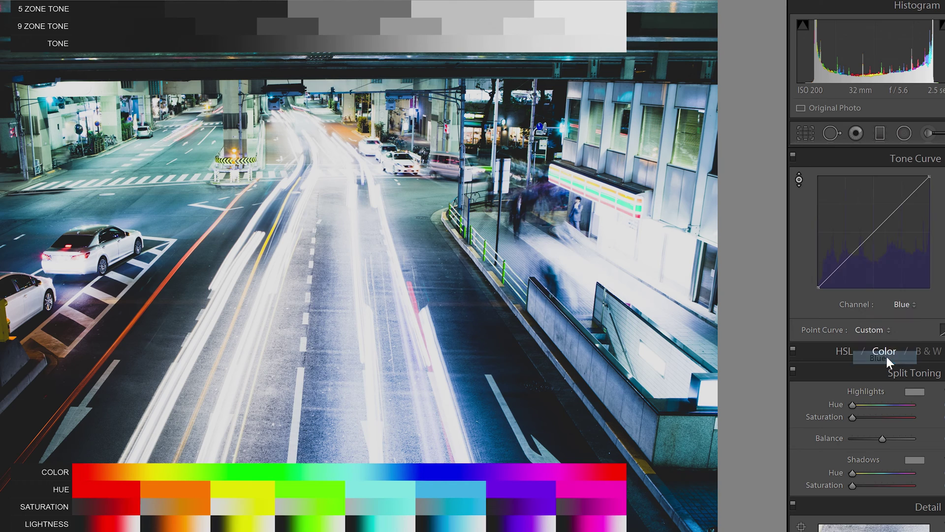
{"action": "left_click_drag", "start_coordinate": [860, 246], "coordinate": [860, 240]}
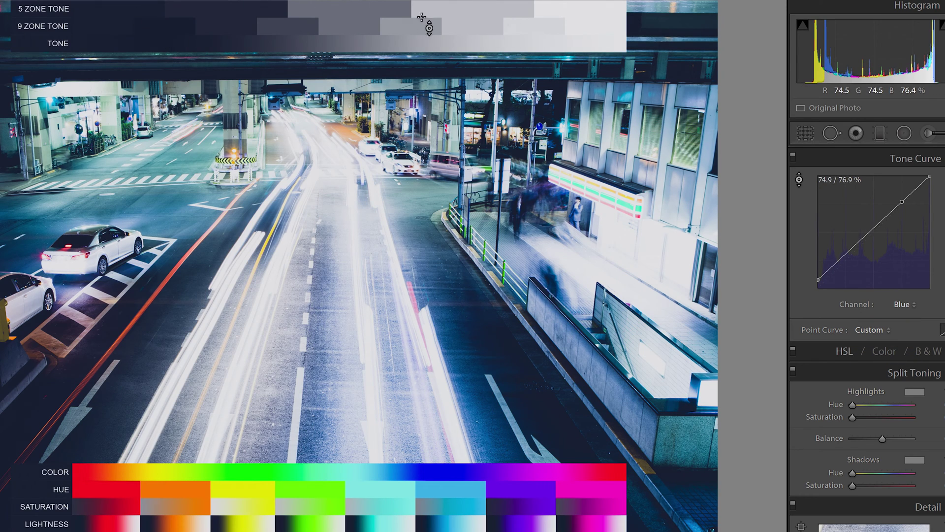
{"action": "left_click_drag", "start_coordinate": [372, 11], "coordinate": [317, 5]}
{"action": "left_click_drag", "start_coordinate": [129, 15], "coordinate": [129, 9]}
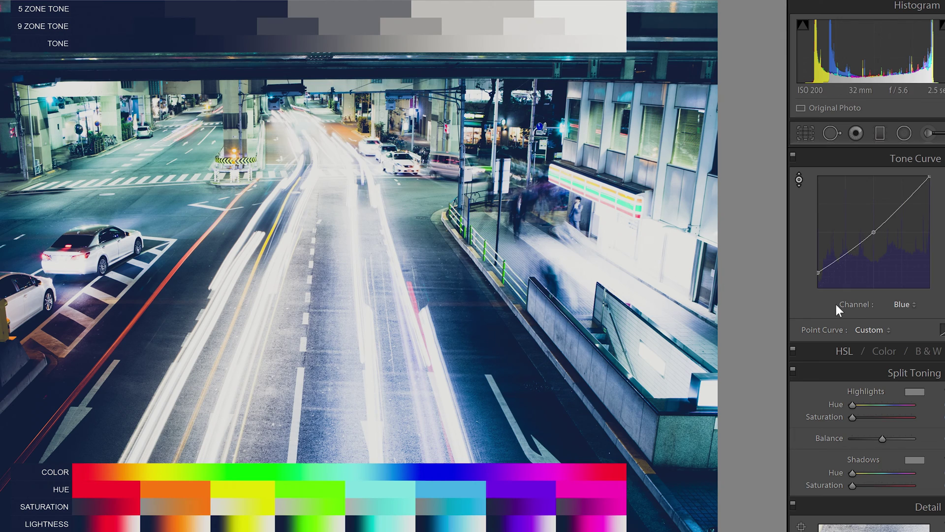
Step: On the Green channel curve, lift the black point to 4.7% and anchor the midtones back near the diagonal
{"action": "left_click", "coordinate": [901, 306]}
{"action": "left_click", "coordinate": [906, 343]}
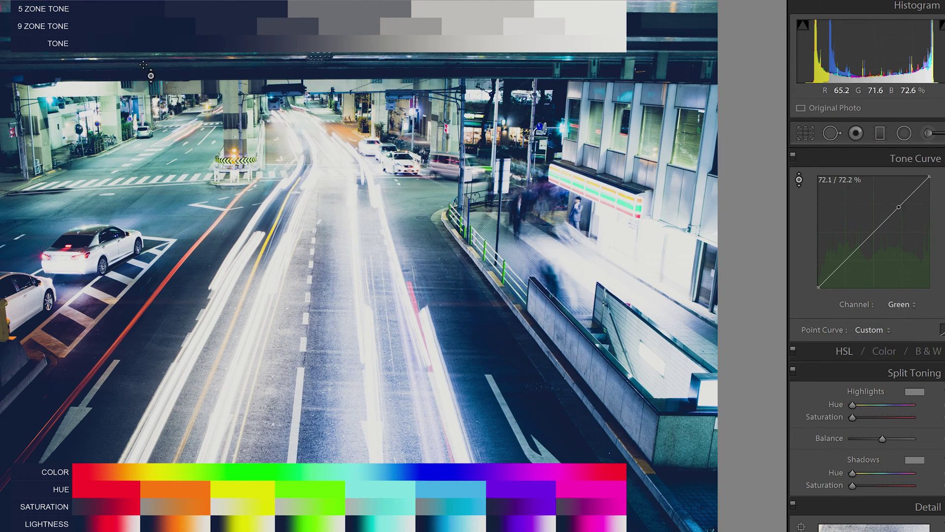
{"action": "left_click_drag", "start_coordinate": [119, 508], "coordinate": [119, 501]}
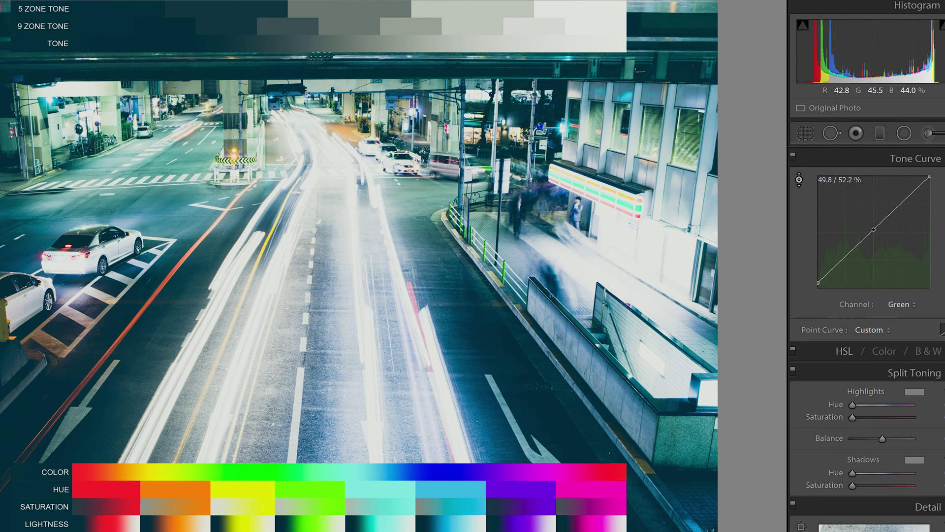
{"action": "left_click_drag", "start_coordinate": [352, 16], "coordinate": [355, 22]}
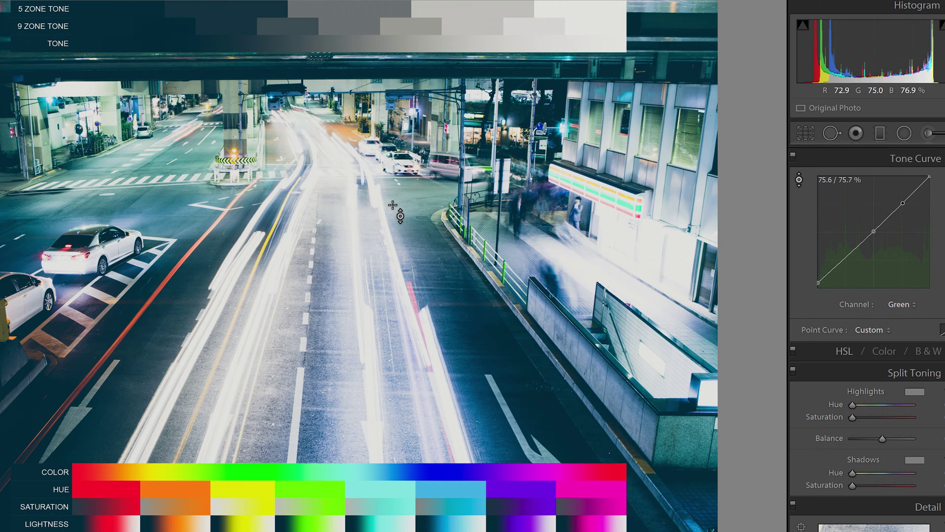
Step: On the Blue channel curve, lower the white point to tint the highlights yellow
{"action": "left_click", "coordinate": [892, 305]}
{"action": "left_click", "coordinate": [893, 358]}
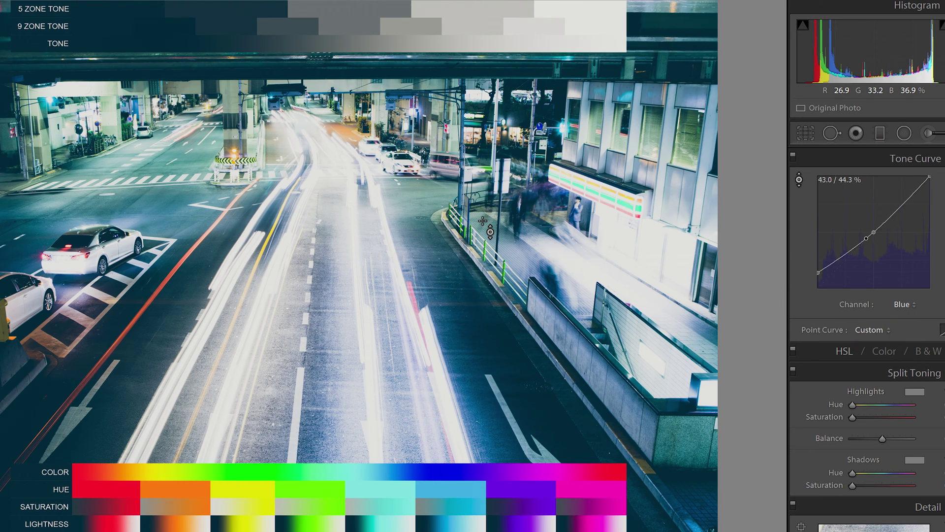
{"action": "left_click_drag", "start_coordinate": [590, 24], "coordinate": [590, 57]}
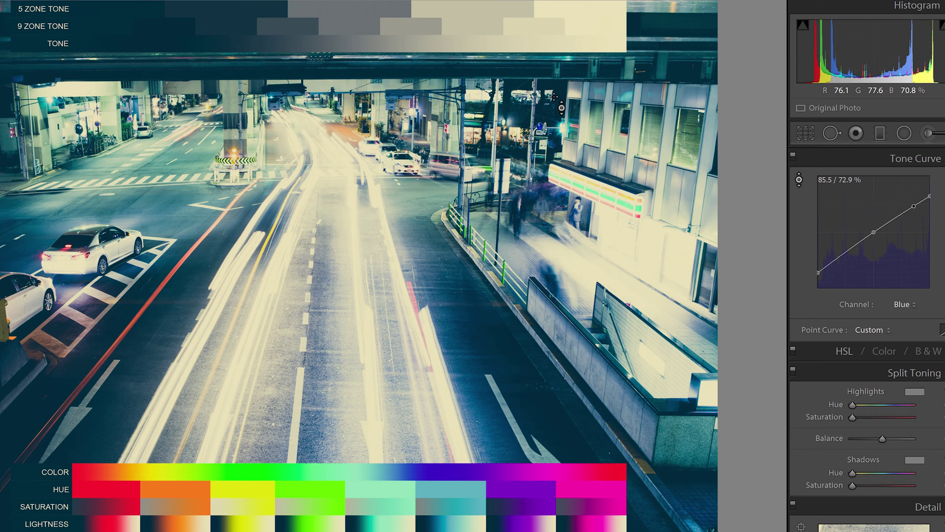
Step: On the Red channel curve, raise the lights strongly, with anchor points holding the midtones and darks near the diagonal
{"action": "left_click", "coordinate": [912, 303]}
{"action": "left_click", "coordinate": [893, 332]}
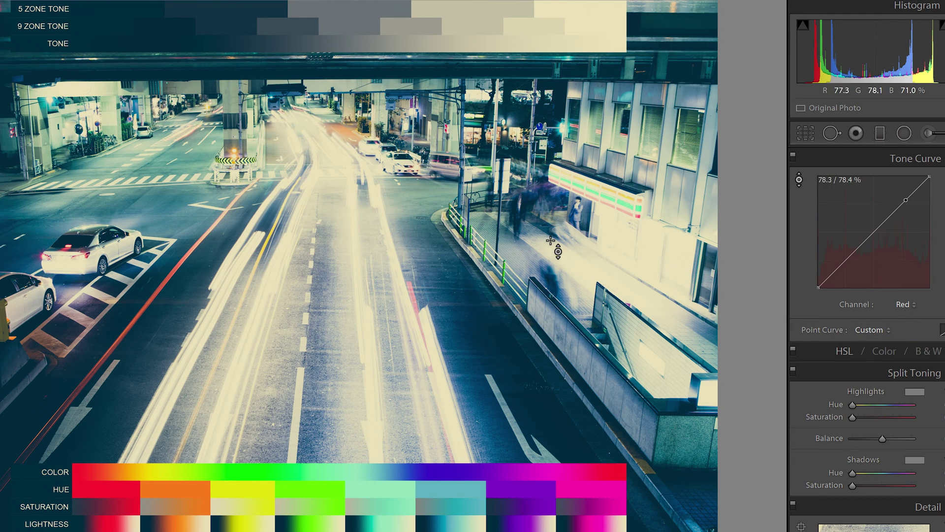
{"action": "left_click_drag", "start_coordinate": [483, 17], "coordinate": [483, 3]}
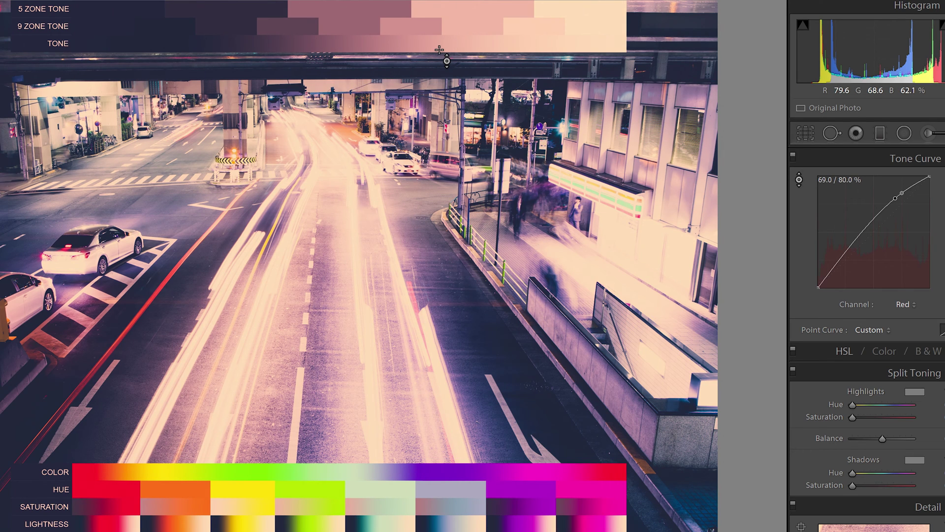
{"action": "left_click_drag", "start_coordinate": [465, 10], "coordinate": [375, 33]}
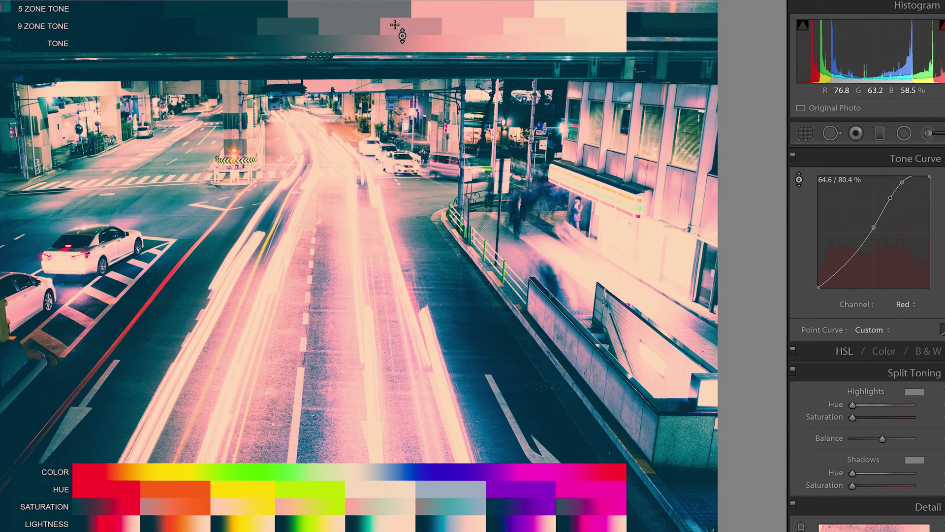
{"action": "left_click_drag", "start_coordinate": [334, 44], "coordinate": [334, 43]}
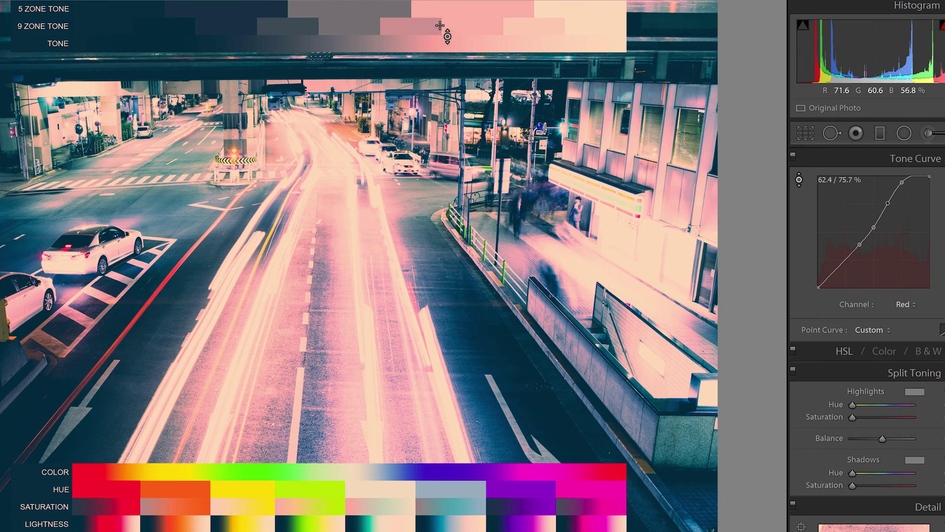
Step: Try bending the Red curve at 62.4%, pulling it down to 49.4% and up to 62.7%, and remove that point
{"action": "left_click_drag", "start_coordinate": [493, 43], "coordinate": [492, 40]}
{"action": "left_click_drag", "start_coordinate": [418, 43], "coordinate": [419, 47]}
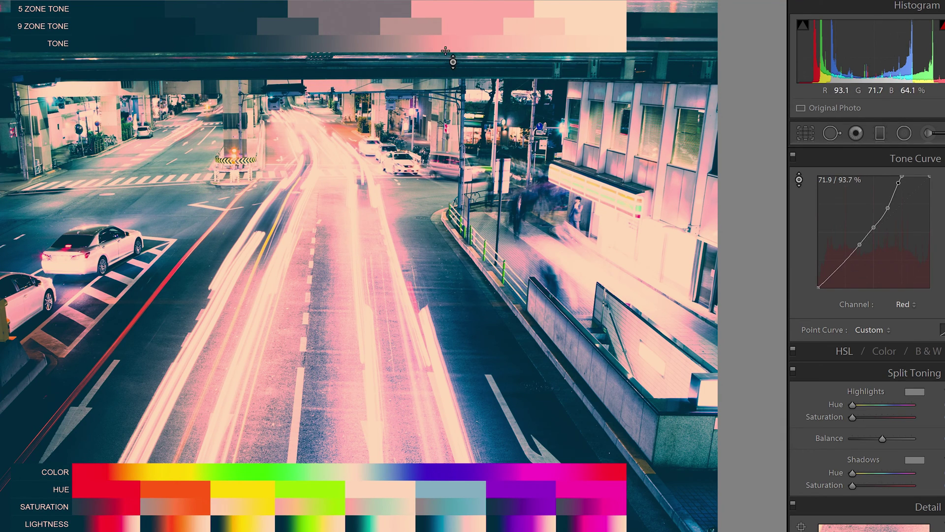
{"action": "left_click_drag", "start_coordinate": [426, 26], "coordinate": [426, 43]}
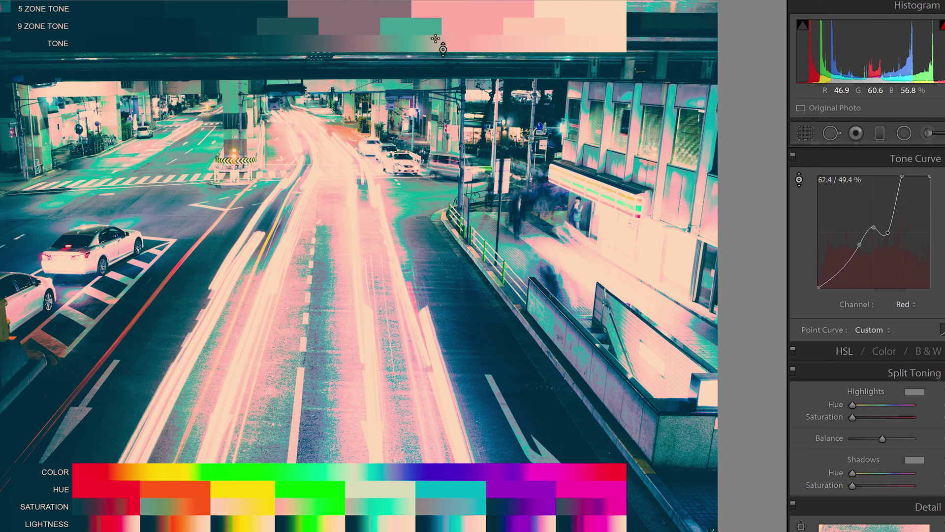
{"action": "left_click_drag", "start_coordinate": [525, 110], "coordinate": [524, 116]}
{"action": "left_click_drag", "start_coordinate": [483, 114], "coordinate": [482, 94]}
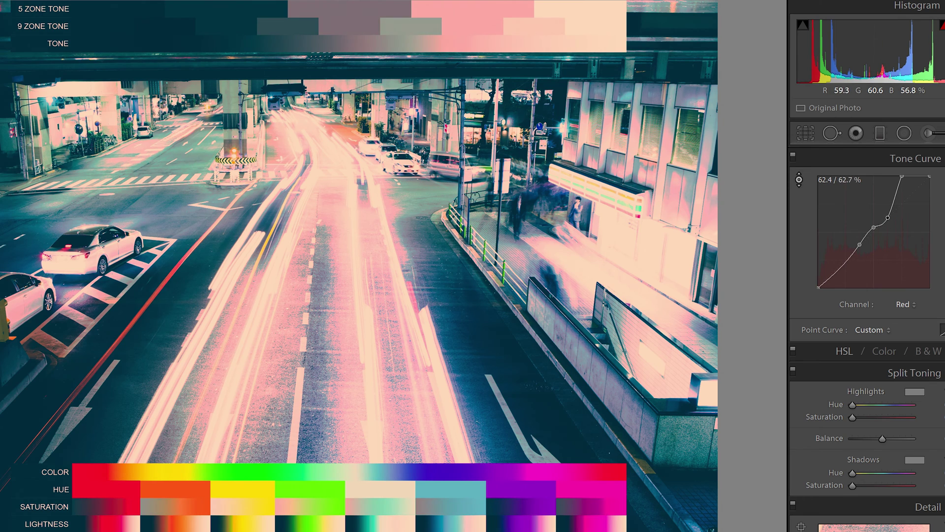
{"action": "left_click_drag", "start_coordinate": [889, 218], "coordinate": [942, 214]}
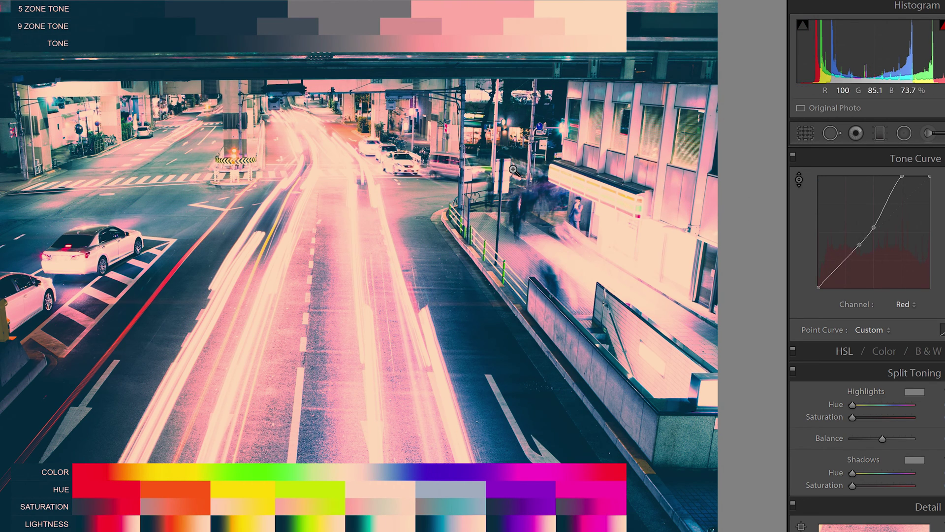
Step: With the targeted adjustment tool, add a Red curve point between midtones and lights, and a lights point on the Blue curve
{"action": "left_click", "coordinate": [799, 179]}
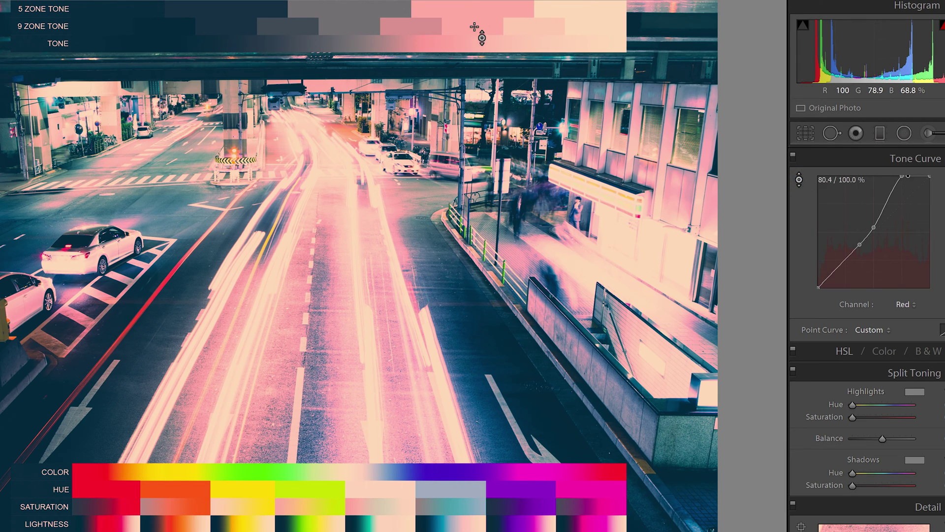
{"action": "left_click_drag", "start_coordinate": [408, 29], "coordinate": [408, 33]}
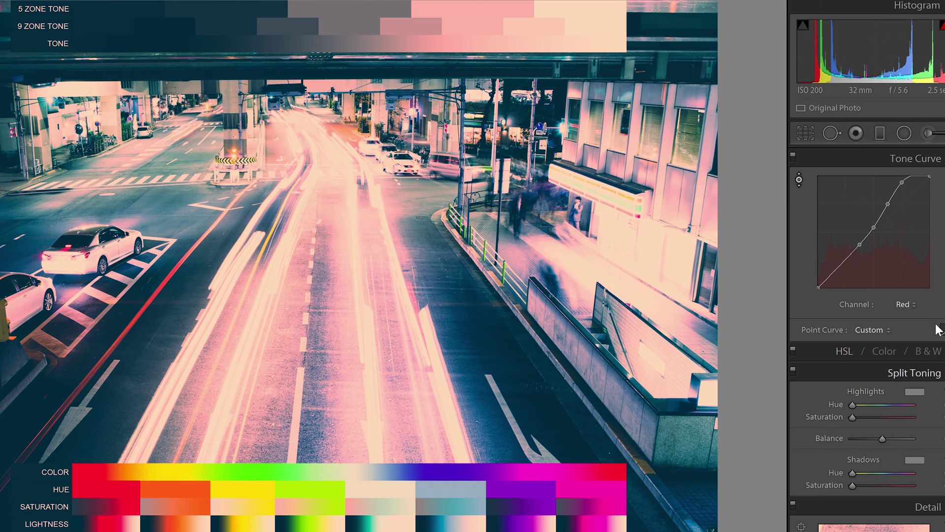
{"action": "left_click", "coordinate": [907, 304]}
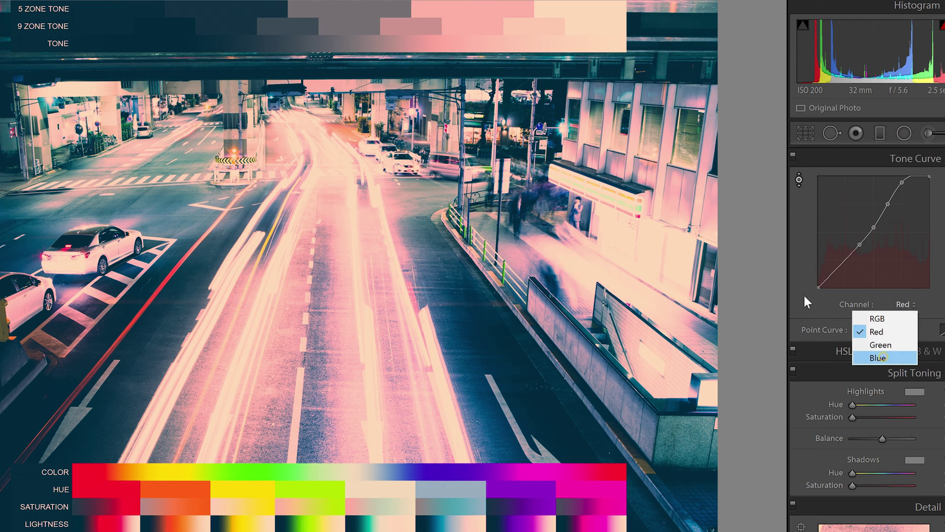
{"action": "left_click", "coordinate": [878, 358]}
{"action": "left_click_drag", "start_coordinate": [408, 32], "coordinate": [409, 34]}
Step: On the Green channel curve, raise the black point further to add more green to the shadows
{"action": "left_click", "coordinate": [905, 304]}
{"action": "left_click", "coordinate": [904, 304]}
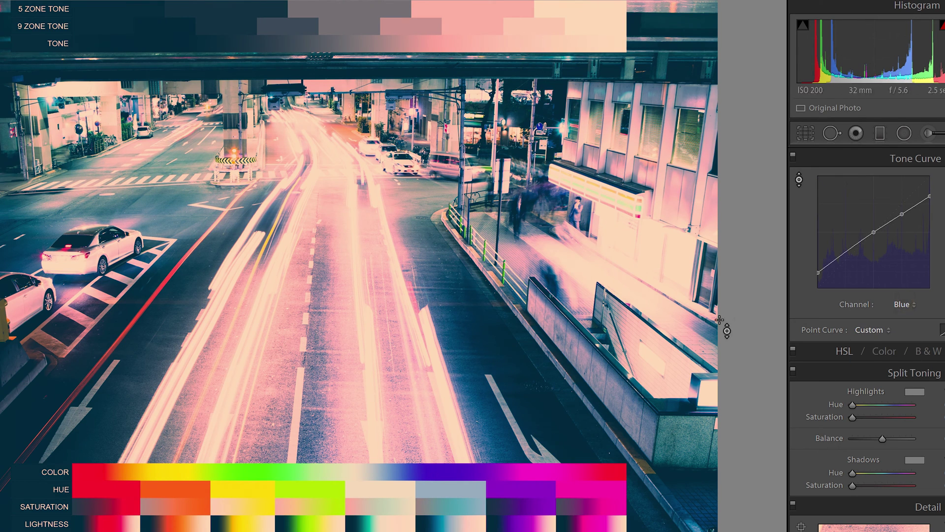
{"action": "left_click", "coordinate": [905, 305]}
{"action": "left_click", "coordinate": [881, 347]}
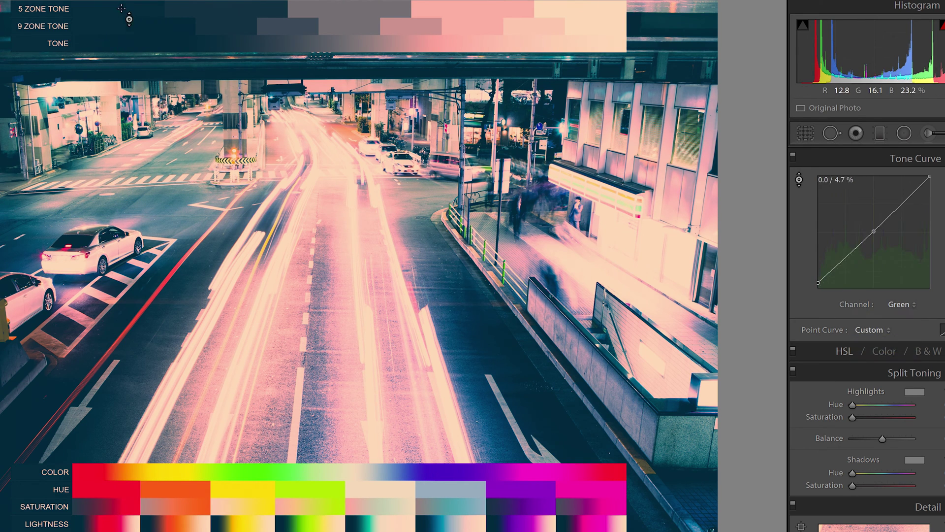
{"action": "left_click_drag", "start_coordinate": [818, 272], "coordinate": [818, 276]}
Step: On the Red channel curve, lower the midtones and upper midtones slightly and set the lights at 74.9% to 88.6%
{"action": "left_click", "coordinate": [904, 305]}
{"action": "left_click", "coordinate": [881, 331]}
{"action": "left_click_drag", "start_coordinate": [478, 24], "coordinate": [410, 24]}
{"action": "left_click_drag", "start_coordinate": [350, 25], "coordinate": [315, 26]}
{"action": "mouse_move", "coordinate": [532, 27]}
{"action": "left_mouse_down"}
{"action": "mouse_move", "coordinate": [531, 10]}
{"action": "mouse_move", "coordinate": [529, 30]}
{"action": "left_mouse_up"}
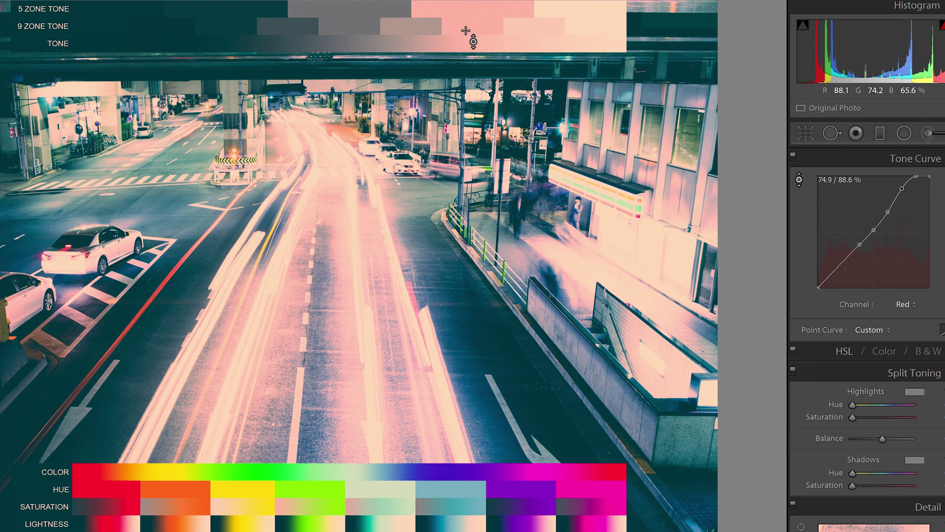
Step: On the Green channel curve, pull the lights down slightly
{"action": "left_click", "coordinate": [906, 304]}
{"action": "left_click", "coordinate": [875, 344]}
{"action": "mouse_move", "coordinate": [473, 30]}
{"action": "left_mouse_down"}
{"action": "mouse_move", "coordinate": [473, 44]}
{"action": "mouse_move", "coordinate": [475, 36]}
{"action": "left_mouse_up"}
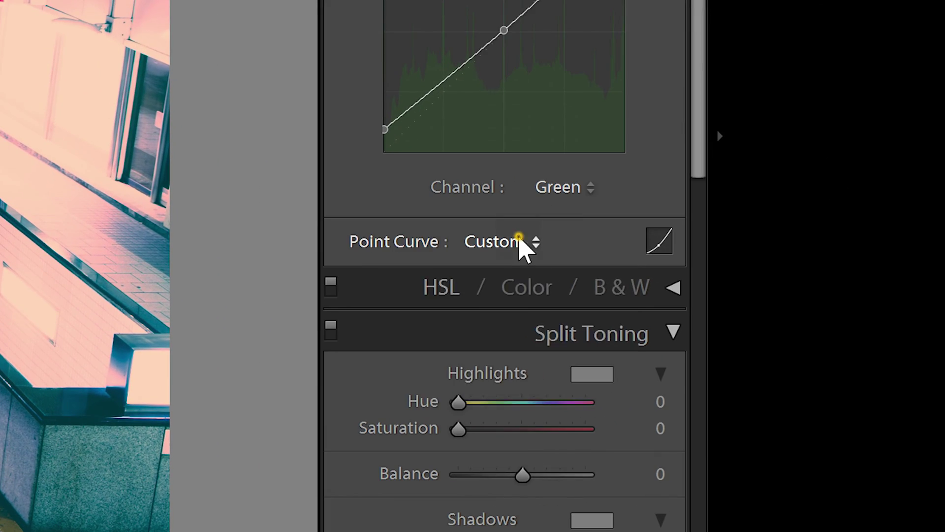
Step: Save a new develop preset in User Presets, named after the photographer, that includes only Tone Curve and Process Version
{"action": "left_click", "coordinate": [672, 277]}
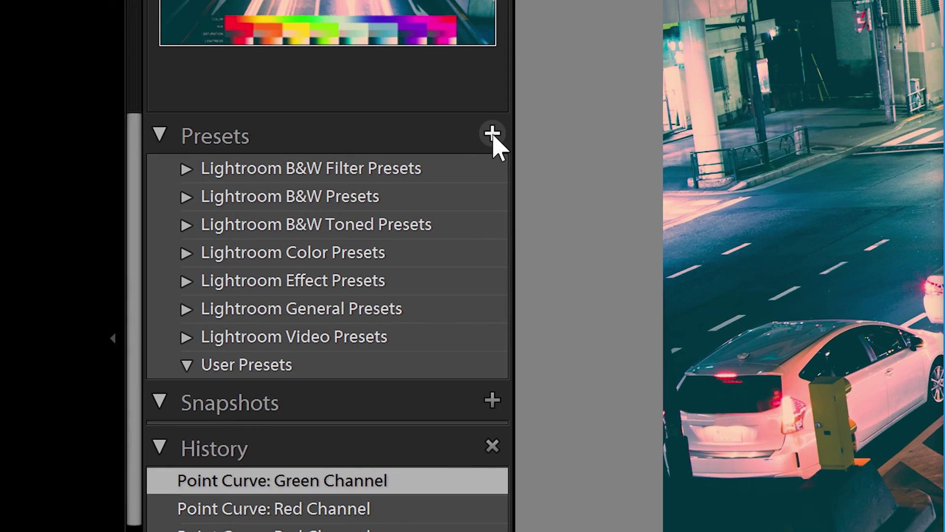
{"action": "left_click", "coordinate": [492, 134]}
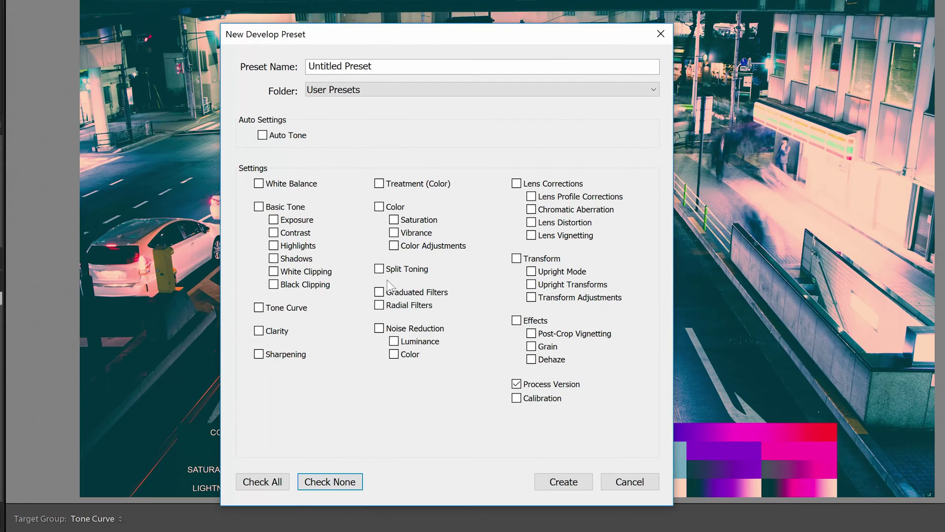
{"action": "left_click", "coordinate": [297, 310]}
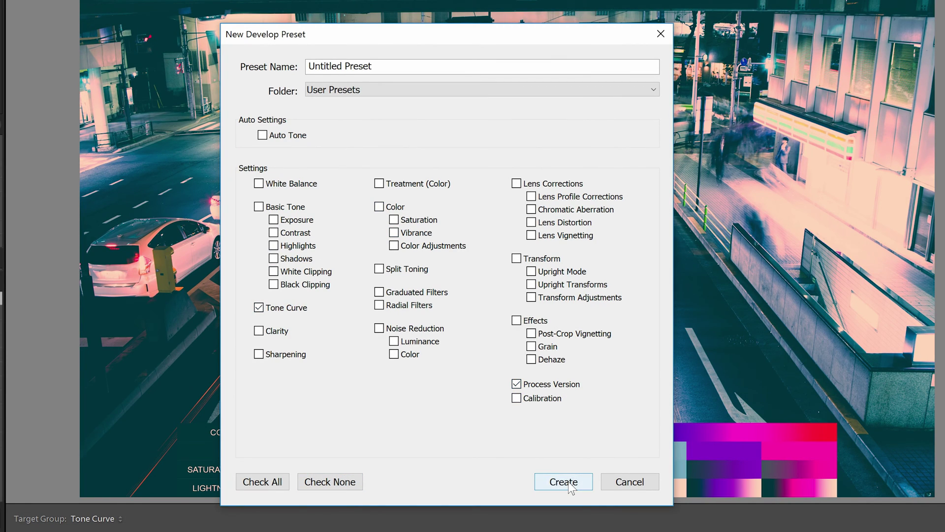
{"action": "left_click", "coordinate": [380, 64]}
{"action": "type", "text": "D"}
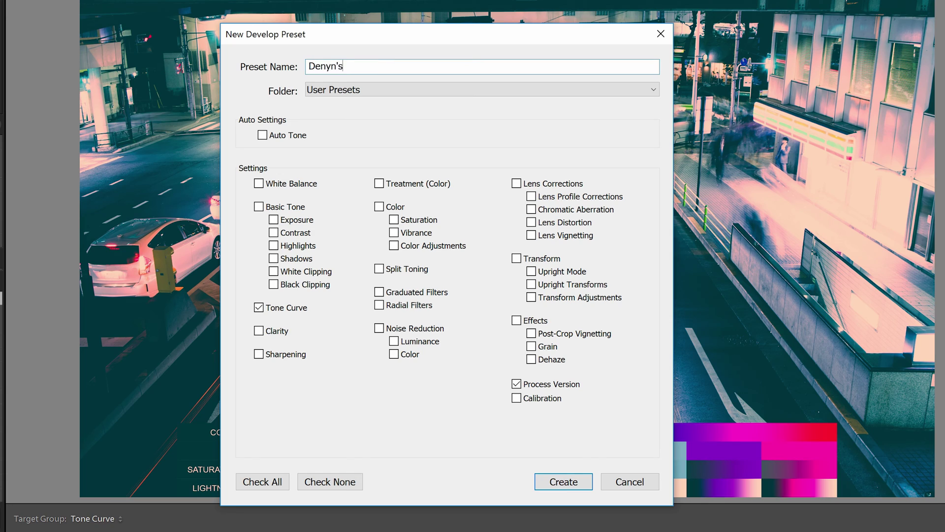
{"action": "type", "text": "enny's"}
{"action": "key", "text": "Return"}
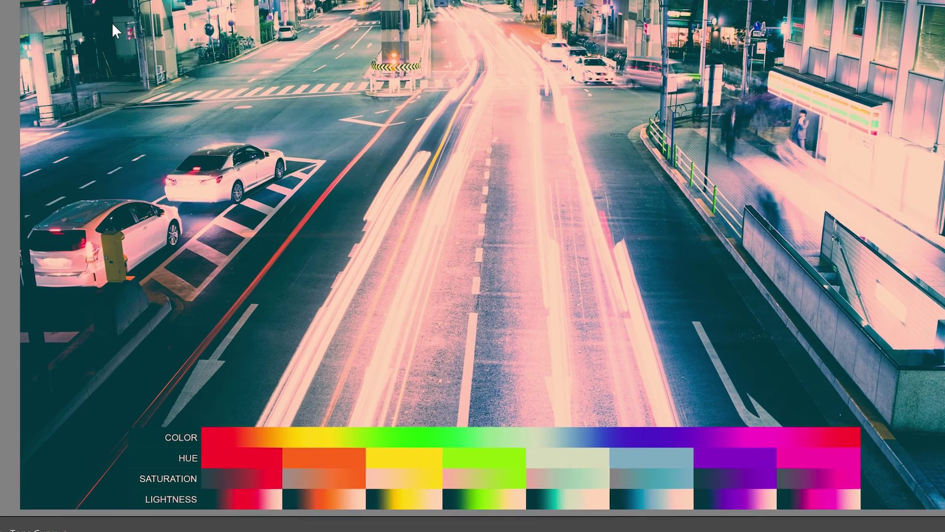
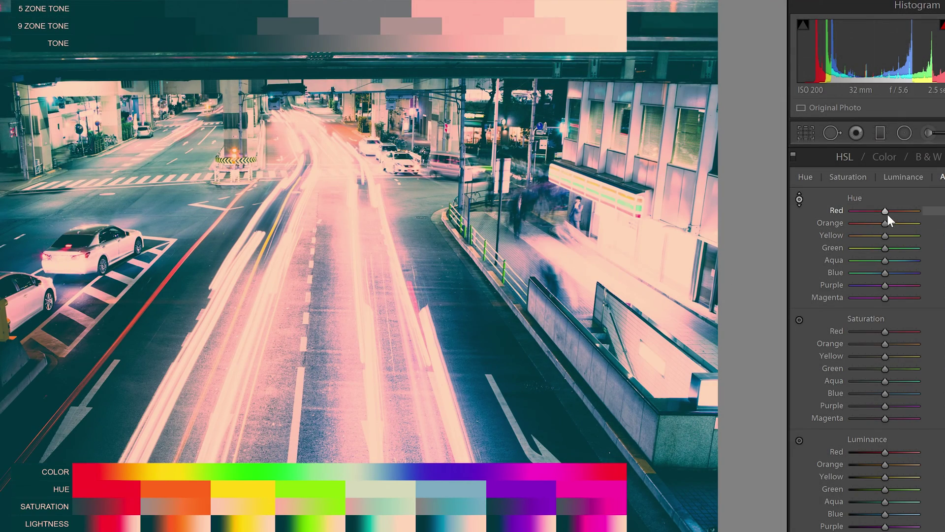
Step: In HSL, shift the red, aqua, blue and purple hues negative and yellow positive; boost red, orange and yellow saturation and reduce aqua, blue and purple
{"action": "left_click_drag", "start_coordinate": [885, 211], "coordinate": [882, 282]}
{"action": "double_click", "coordinate": [882, 223]}
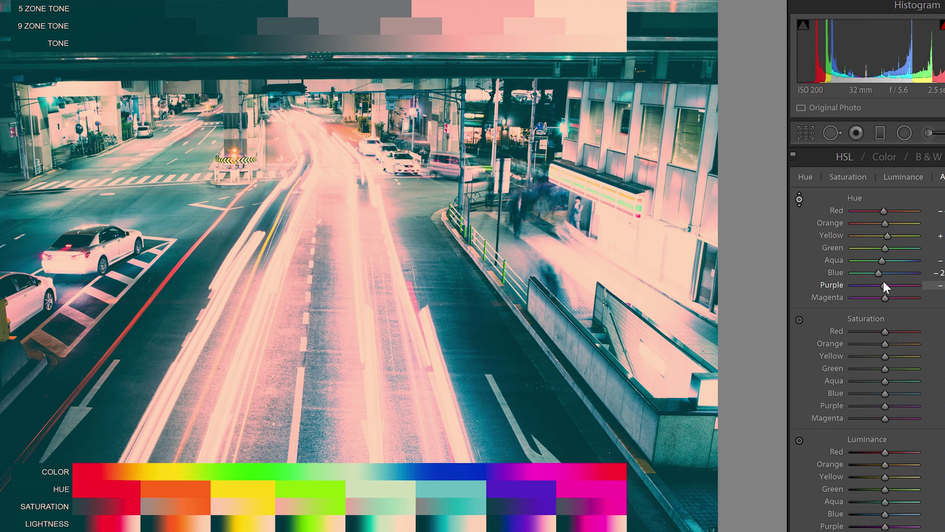
{"action": "left_click_drag", "start_coordinate": [885, 332], "coordinate": [887, 356]}
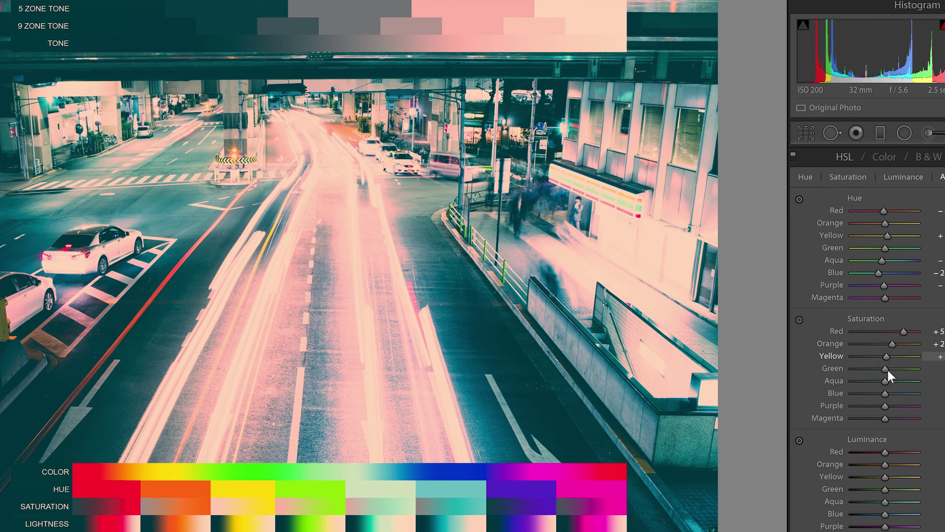
{"action": "left_click_drag", "start_coordinate": [876, 391], "coordinate": [881, 381]}
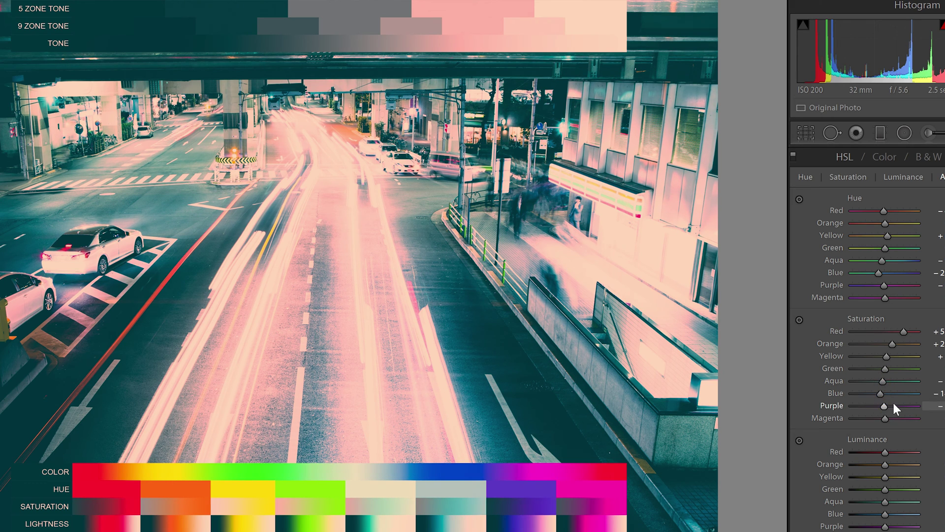
Step: Darken the red, orange, aqua, blue and purple luminance, lowering red and blue the most
{"action": "scroll", "coordinate": [893, 435], "scroll_direction": "down", "scroll_amount": 3}
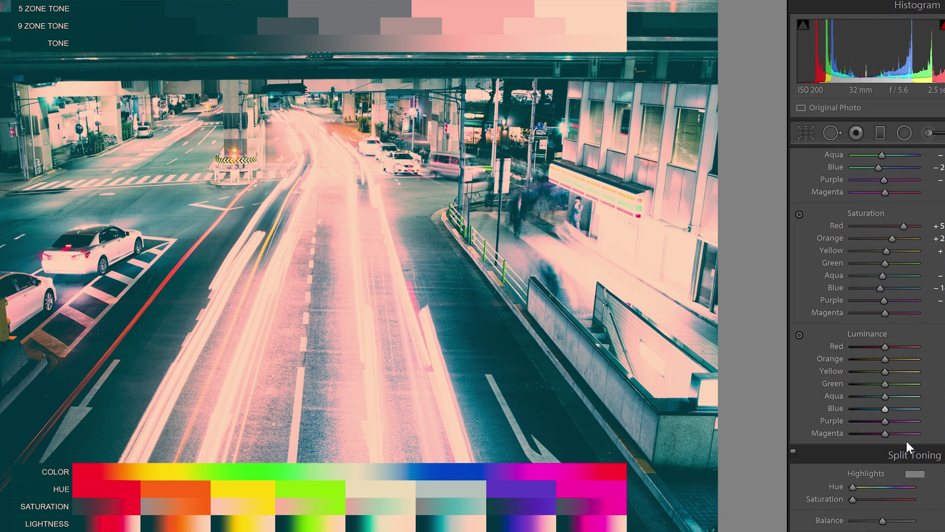
{"action": "scroll", "coordinate": [908, 445], "scroll_direction": "up", "scroll_amount": 3}
{"action": "left_click_drag", "start_coordinate": [886, 451], "coordinate": [876, 463]}
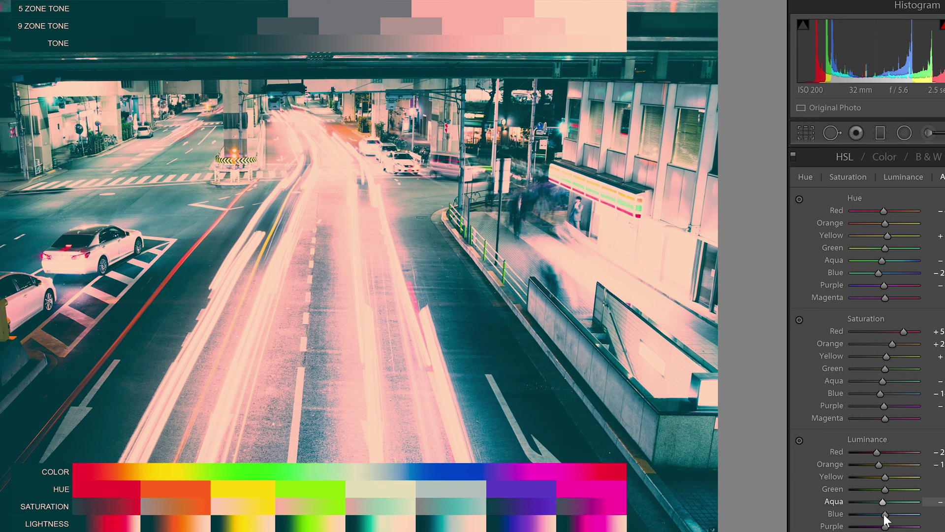
{"action": "left_click_drag", "start_coordinate": [885, 514], "coordinate": [876, 515]}
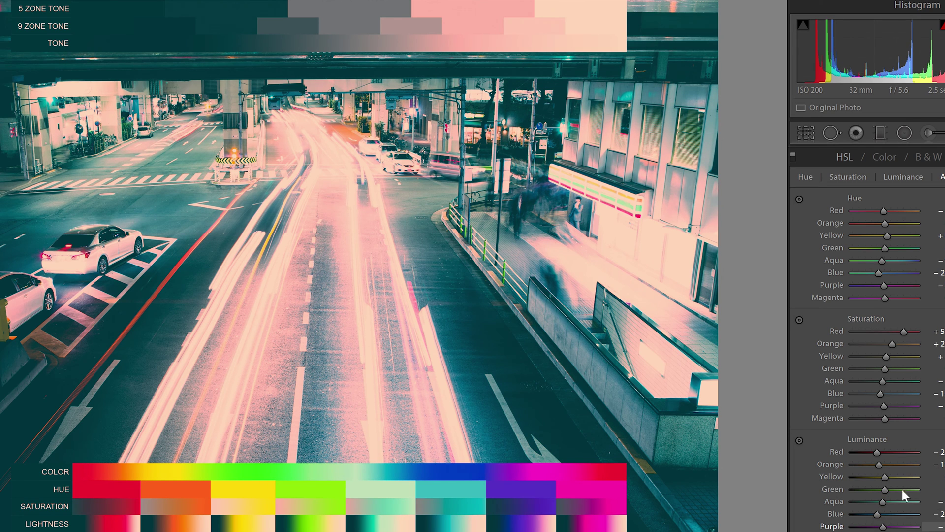
Step: Try the red and orange luminance at their minimum and bring both back to moderately negative values
{"action": "scroll", "coordinate": [900, 497], "scroll_direction": "down", "scroll_amount": 2}
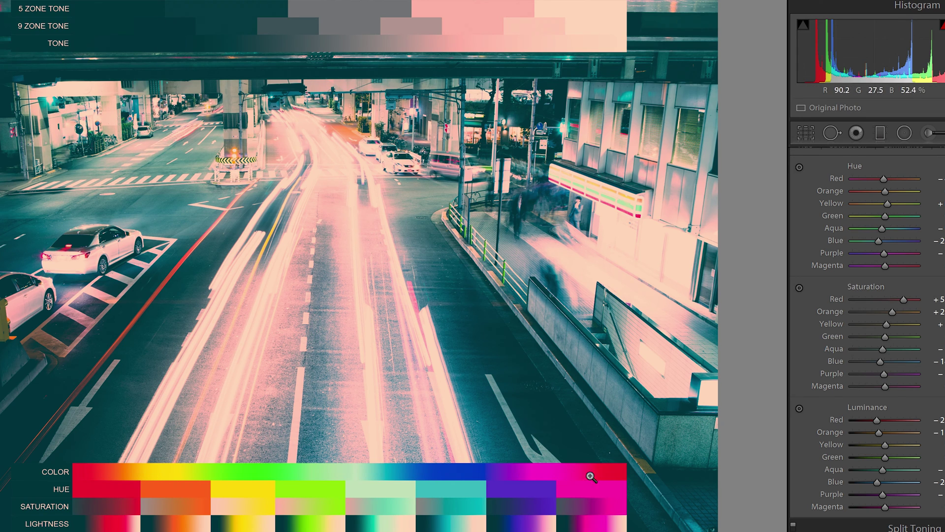
{"action": "left_click_drag", "start_coordinate": [872, 419], "coordinate": [835, 433]}
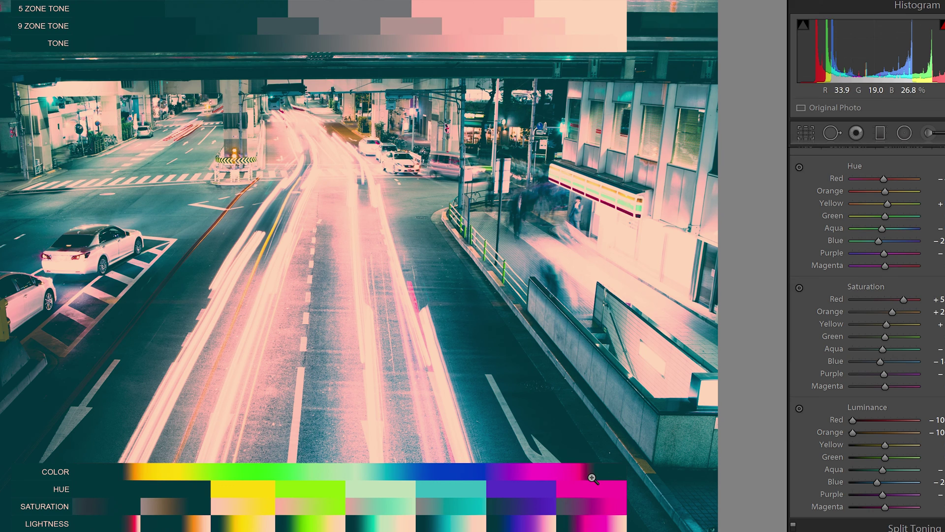
{"action": "left_click_drag", "start_coordinate": [850, 431], "coordinate": [875, 418]}
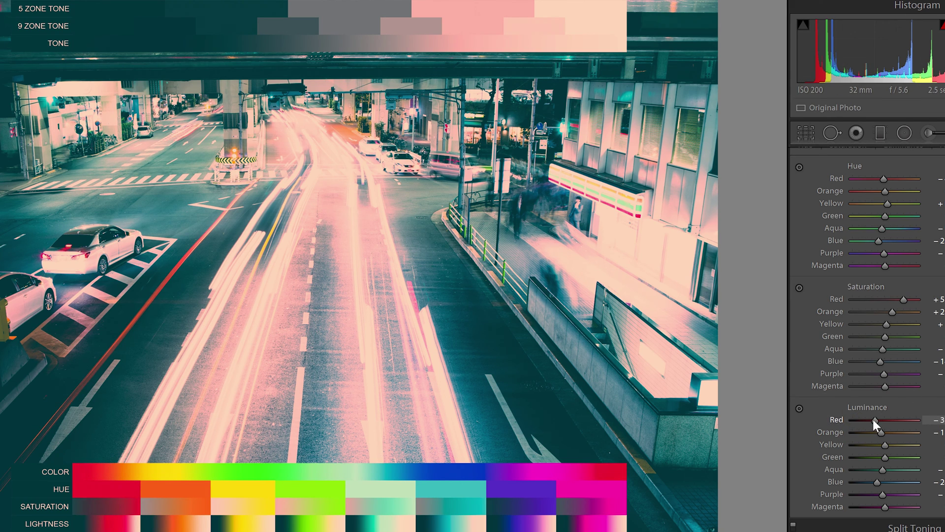
Step: Lower the magenta luminance in the HSL adjustments to a moderately negative value
{"action": "left_click_drag", "start_coordinate": [887, 506], "coordinate": [876, 504]}
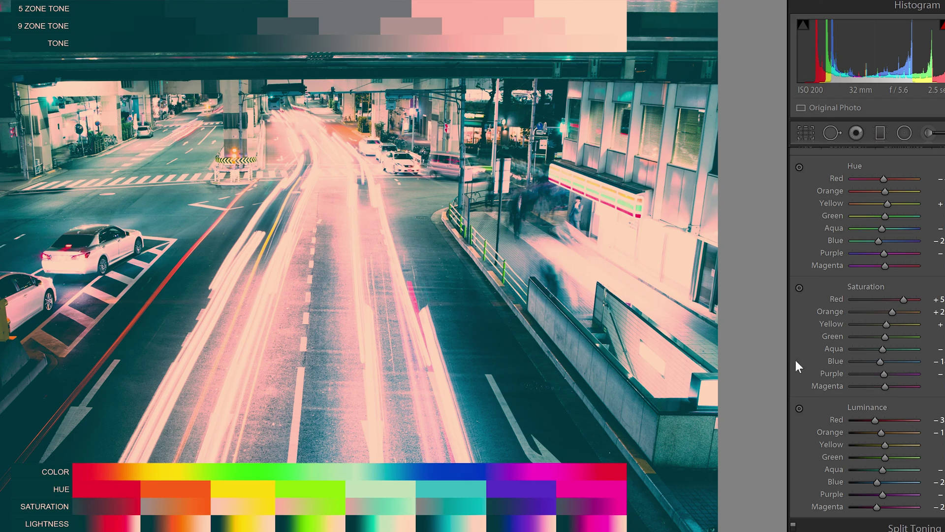
{"action": "scroll", "coordinate": [832, 237], "scroll_direction": "up", "scroll_amount": 2}
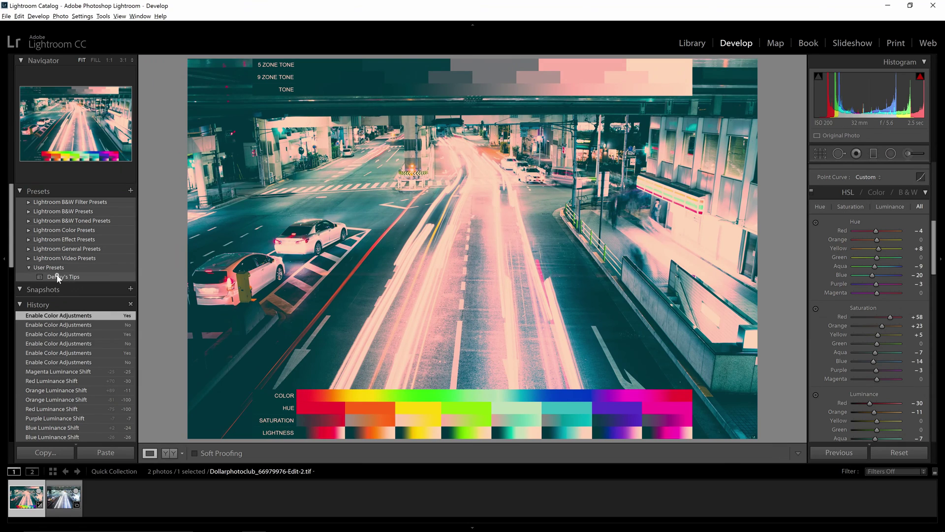
{"action": "right_click", "coordinate": [58, 279]}
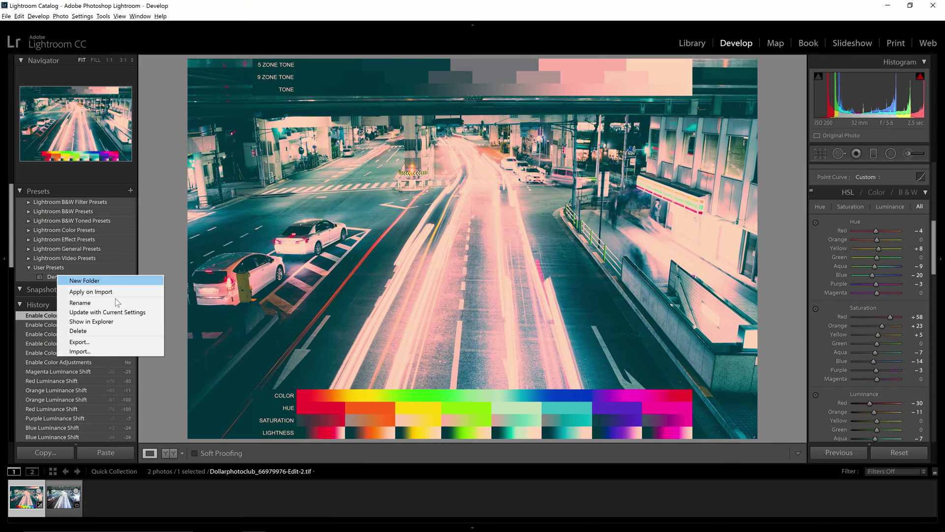
{"action": "left_click", "coordinate": [137, 314]}
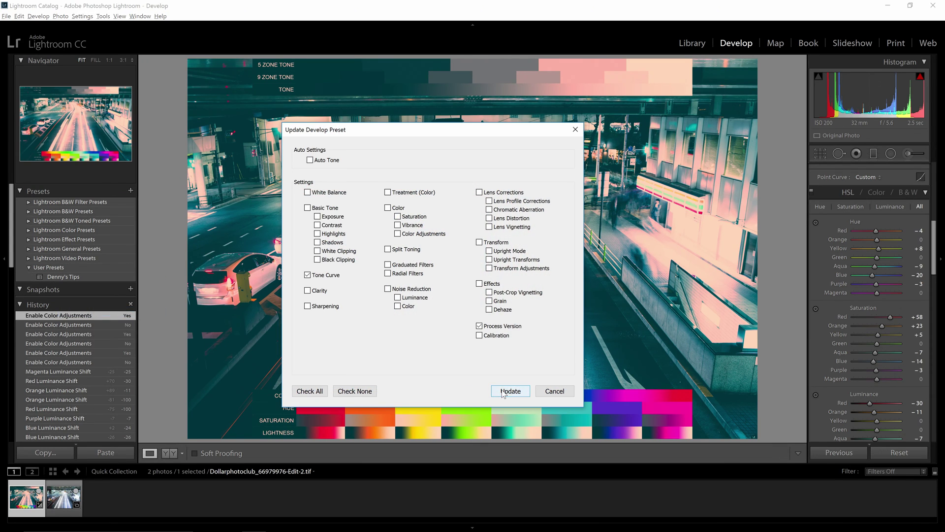
{"action": "left_click", "coordinate": [547, 391]}
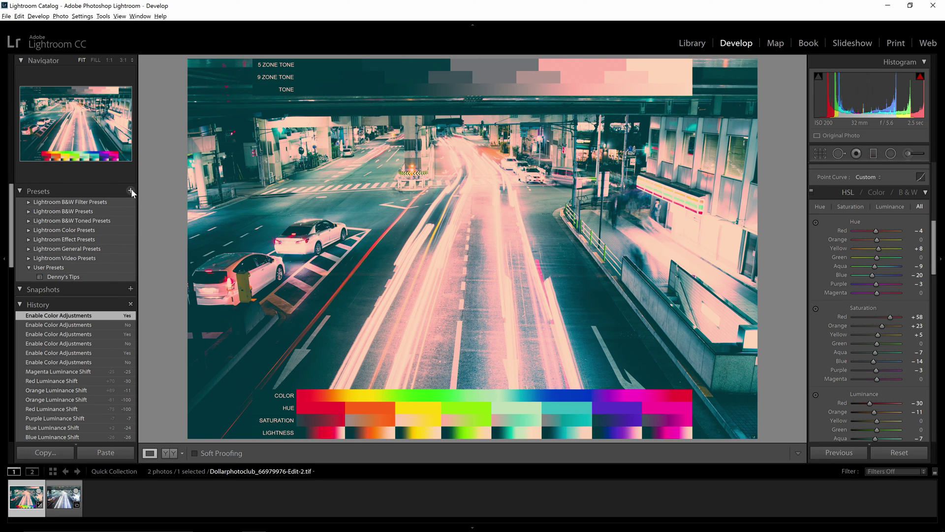
Step: Update the saved user preset with the current settings, including Color with all its sub-options alongside Tone Curve and Process Version
{"action": "right_click", "coordinate": [72, 274]}
{"action": "left_click", "coordinate": [123, 313]}
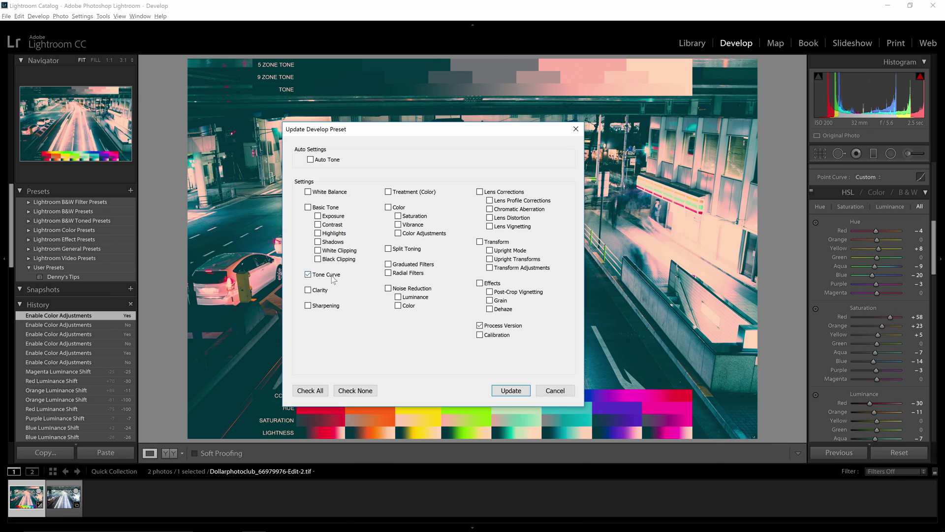
{"action": "left_click", "coordinate": [403, 208]}
{"action": "left_click", "coordinate": [512, 388]}
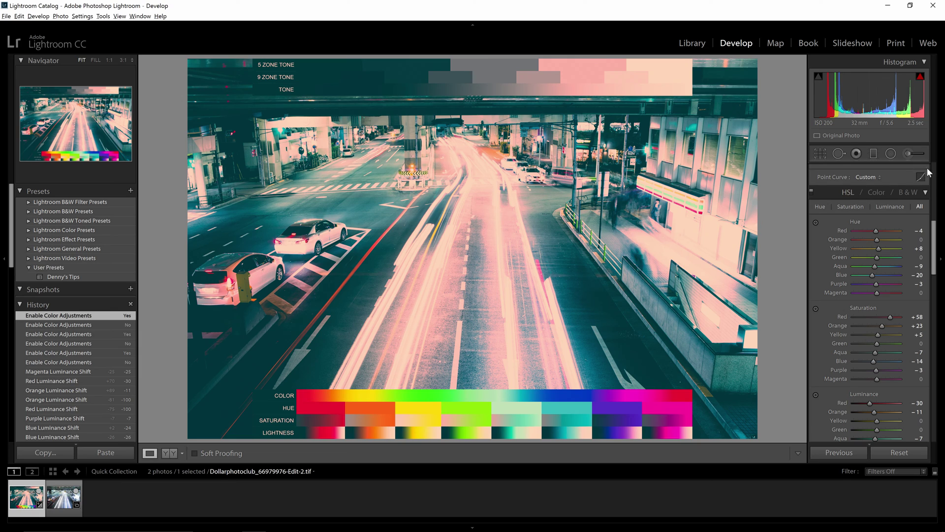
Step: Adjust the exposure slightly in the basic adjustments, try a small white balance temperature shift and set Temp back to 0
{"action": "scroll", "coordinate": [929, 172], "scroll_direction": "up", "scroll_amount": 10}
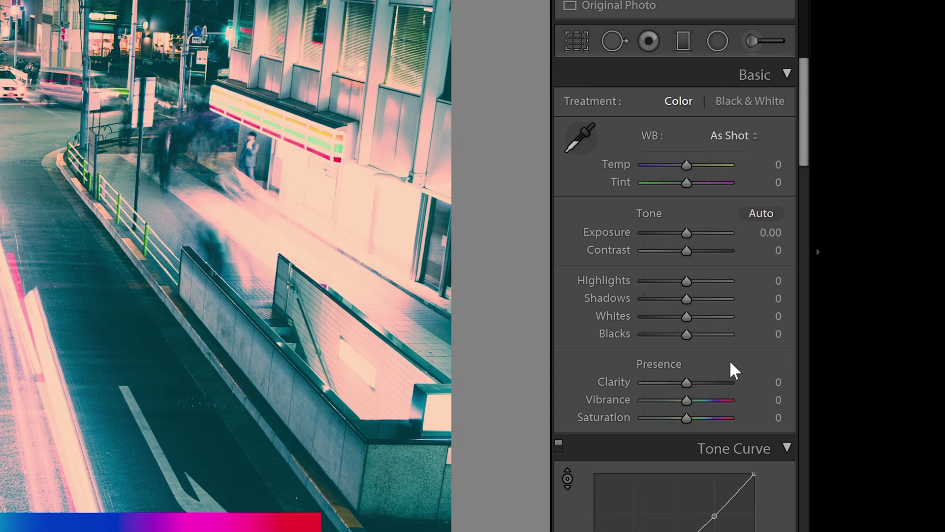
{"action": "mouse_move", "coordinate": [687, 232]}
{"action": "left_mouse_down"}
{"action": "mouse_move", "coordinate": [677, 238]}
{"action": "mouse_move", "coordinate": [689, 238]}
{"action": "left_mouse_up"}
{"action": "left_click_drag", "start_coordinate": [689, 168], "coordinate": [693, 180]}
{"action": "left_click", "coordinate": [776, 165]}
{"action": "type", "text": "0"}
{"action": "key", "text": "Return"}
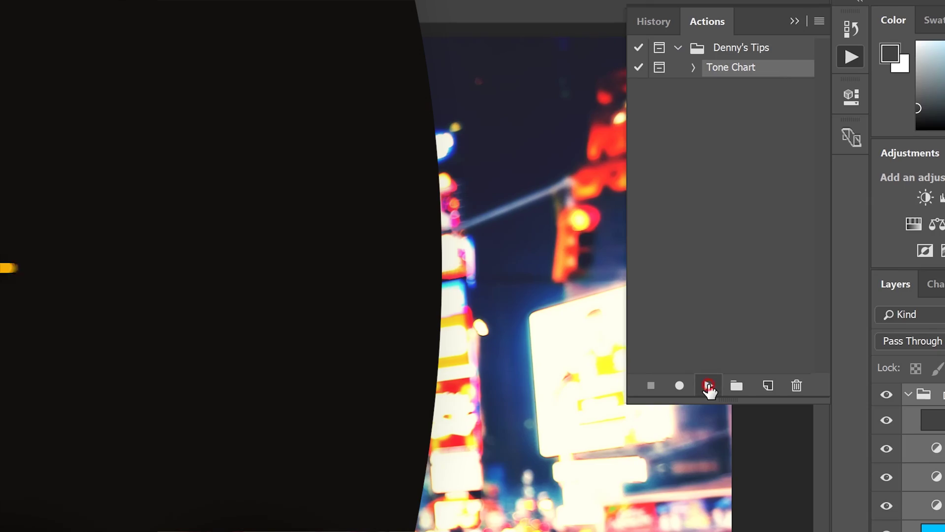
Step: Switch to Photoshop and run the Tone Chart action on the night portrait image
{"action": "left_click", "coordinate": [709, 386]}
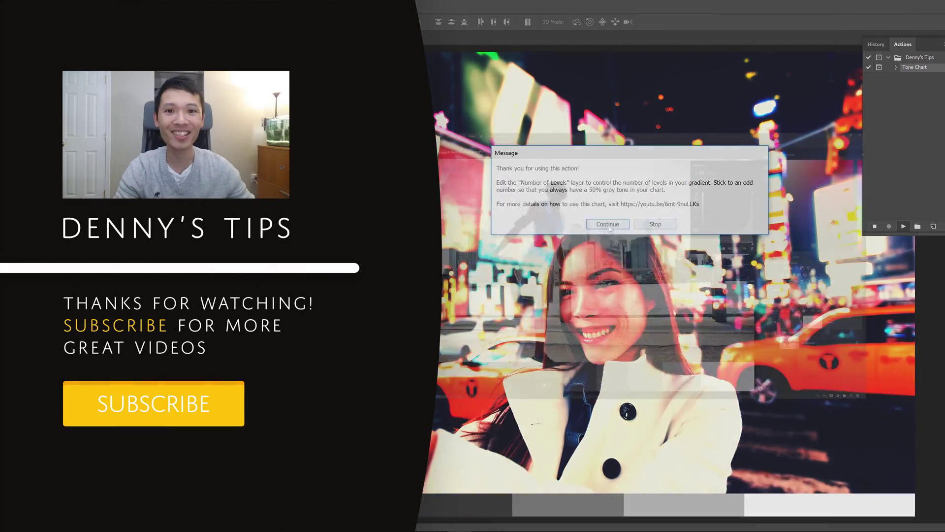